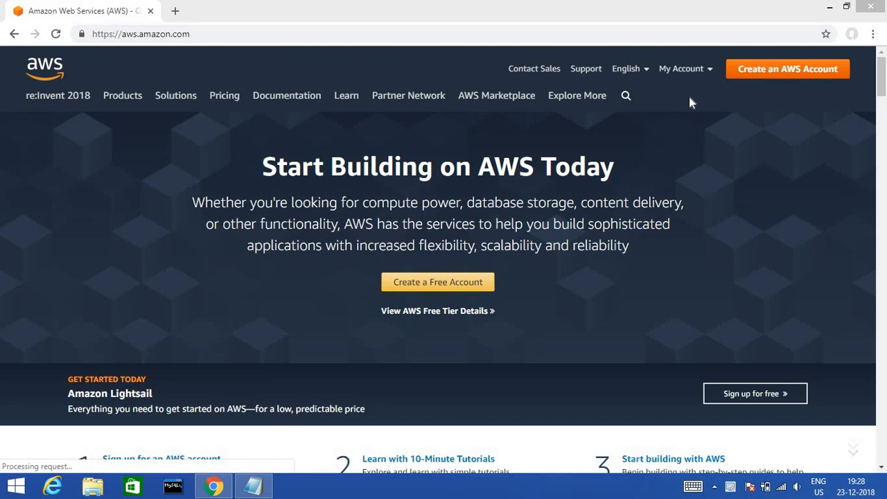
# - Open the AWS Management Console sign-in page from the My Account menu on aws.amazon.com
pyautogui.moveTo(689, 73)
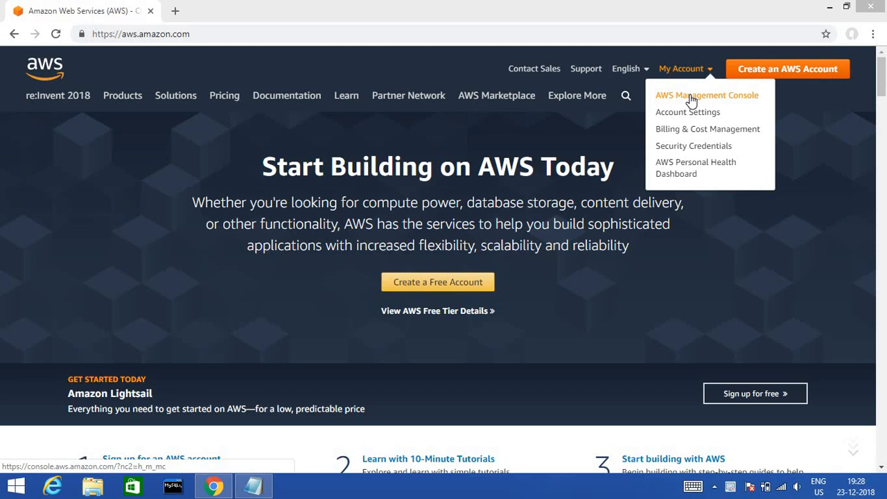
pyautogui.click(691, 99)
pyautogui.click(691, 99)
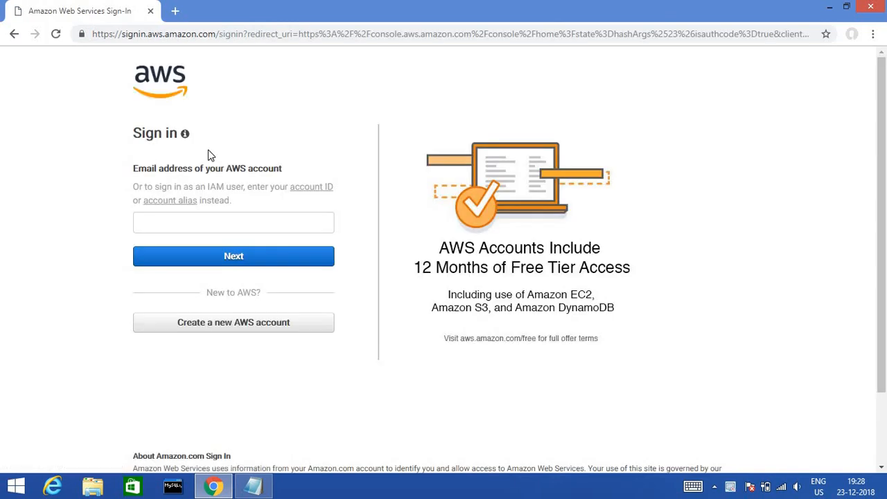
# - Sign in with the account's e-mail address and password, landing on the Mumbai-region console home
pyautogui.click(170, 227)
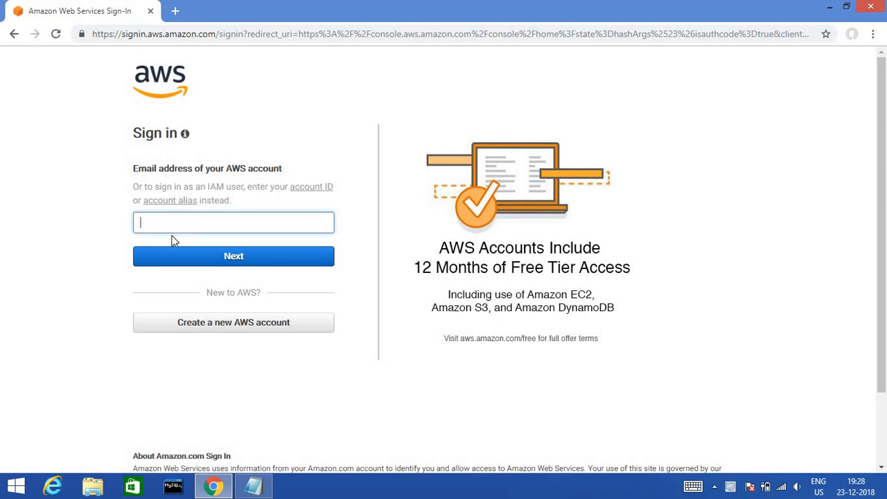
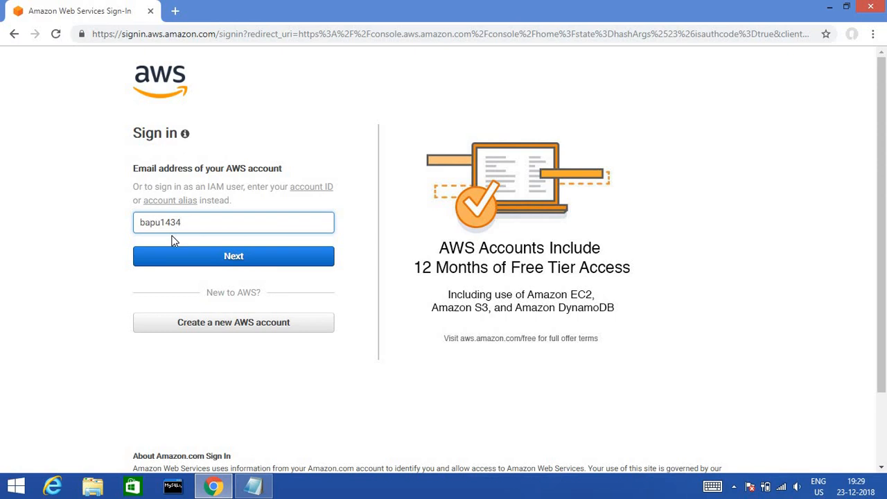
pyautogui.click(222, 257)
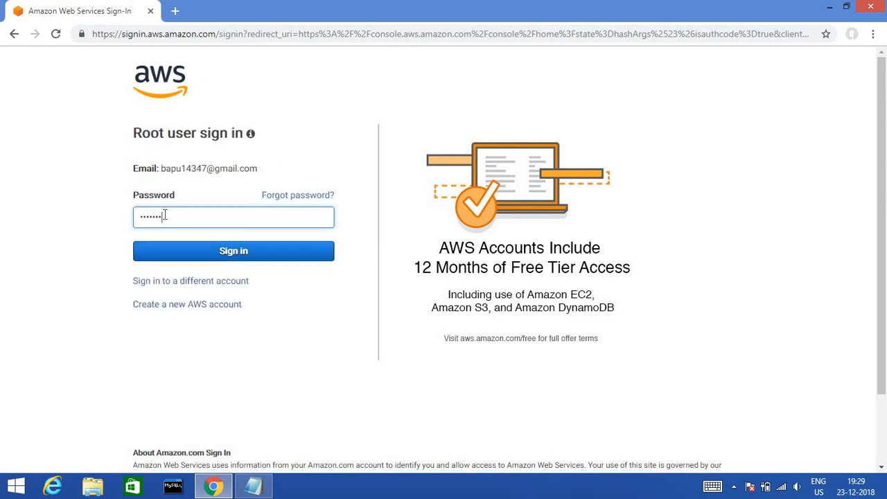
pyautogui.click(246, 250)
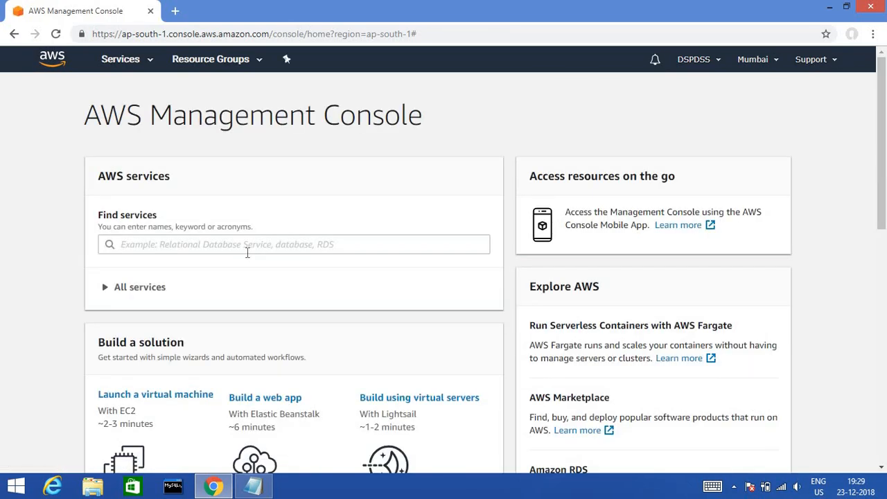
# - Launch a virtual machine and pick the Microsoft Windows Server 2016 Base AMI from a Windows search
pyautogui.click(140, 401)
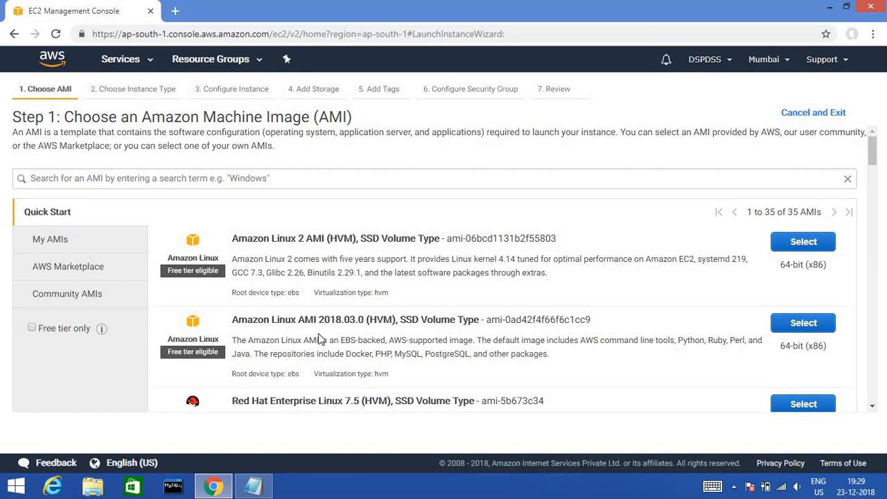
pyautogui.click(265, 181)
pyautogui.write('windows')
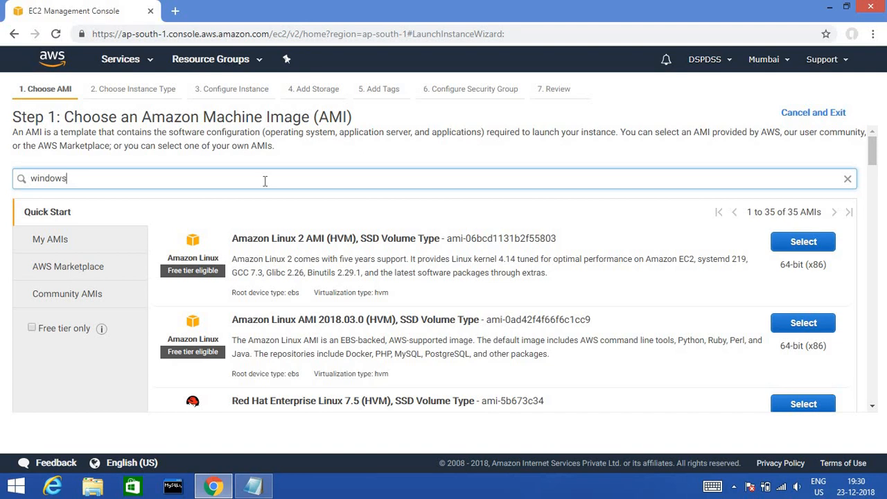
pyautogui.press('Return')
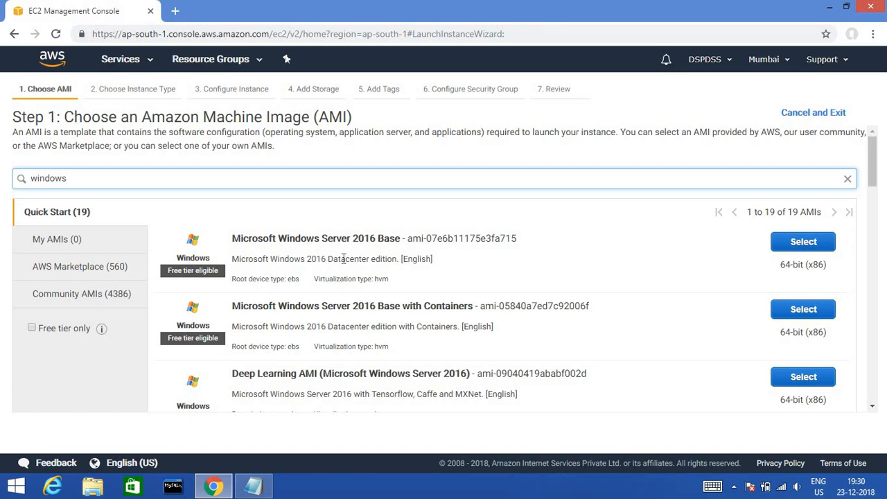
pyautogui.click(793, 244)
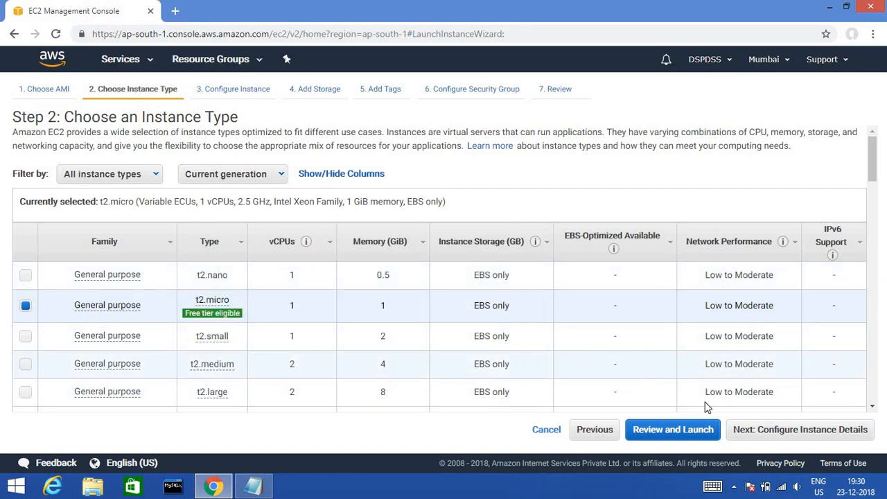
# - Keep t2.micro, the default instance details and the 30 GiB root volume, advancing to Add Tags
pyautogui.click(761, 435)
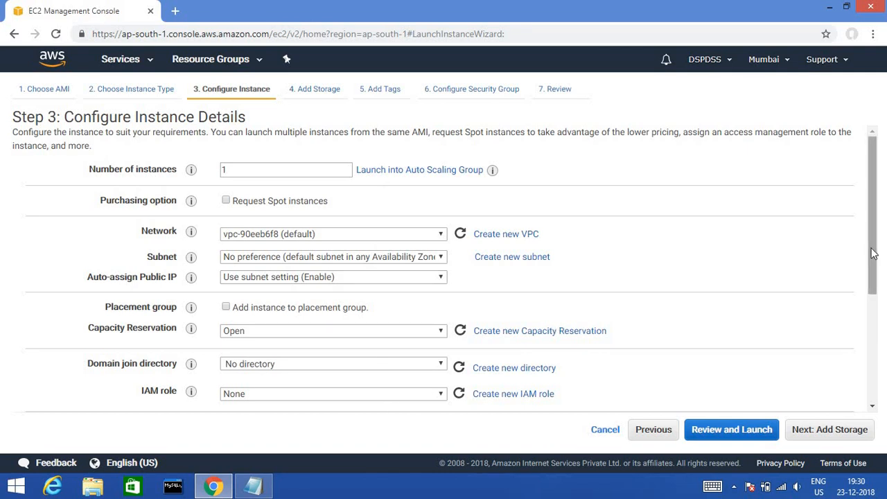
pyautogui.moveTo(872, 248); pyautogui.dragTo(875, 395)
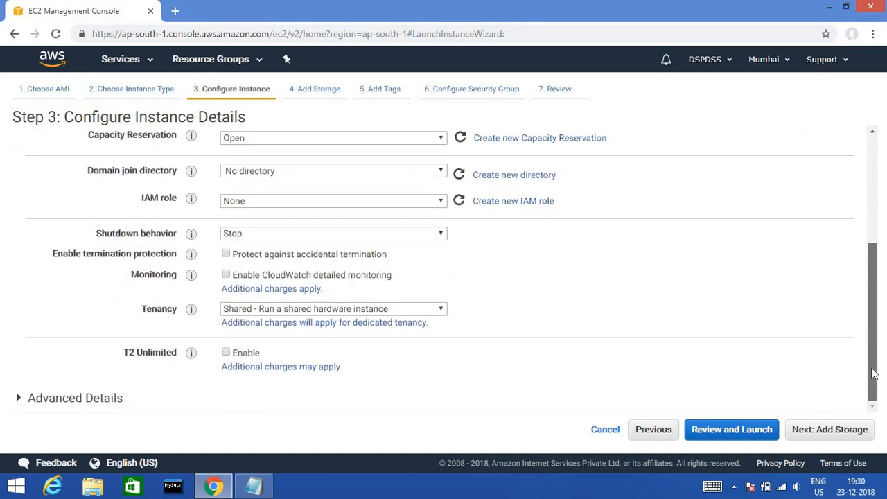
pyautogui.click(837, 435)
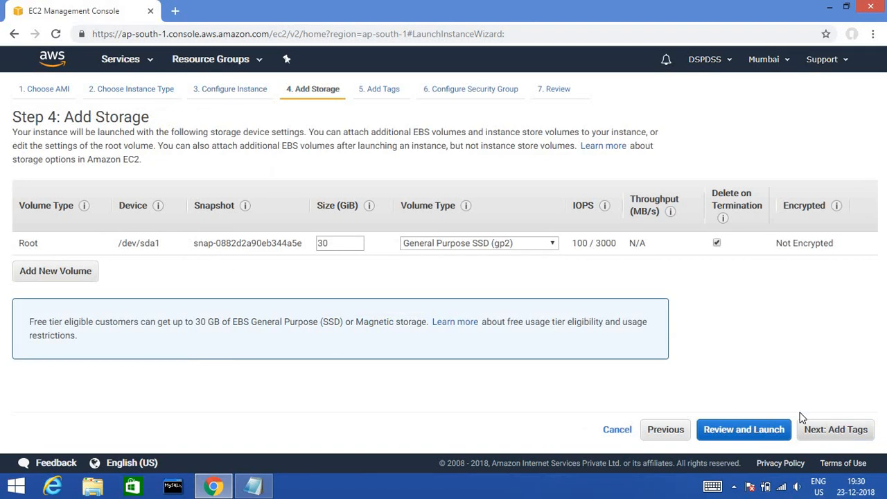
pyautogui.doubleClick(331, 242)
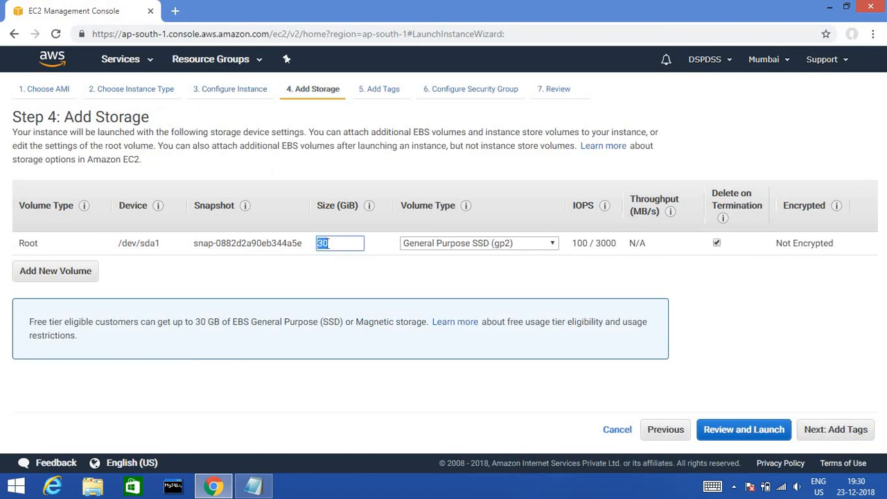
pyautogui.click(337, 246)
pyautogui.click(827, 439)
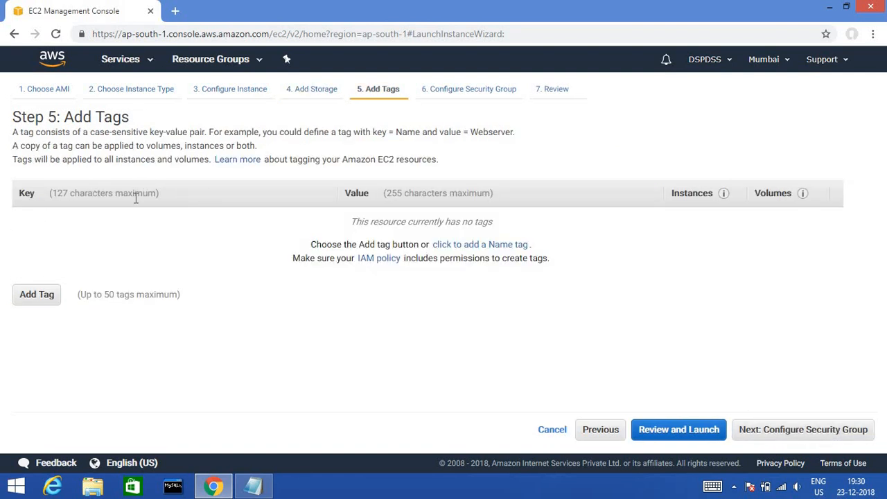
# - Add a tag with key 'name' and value 'windows', fixing the 'winows' typo
pyautogui.click(42, 296)
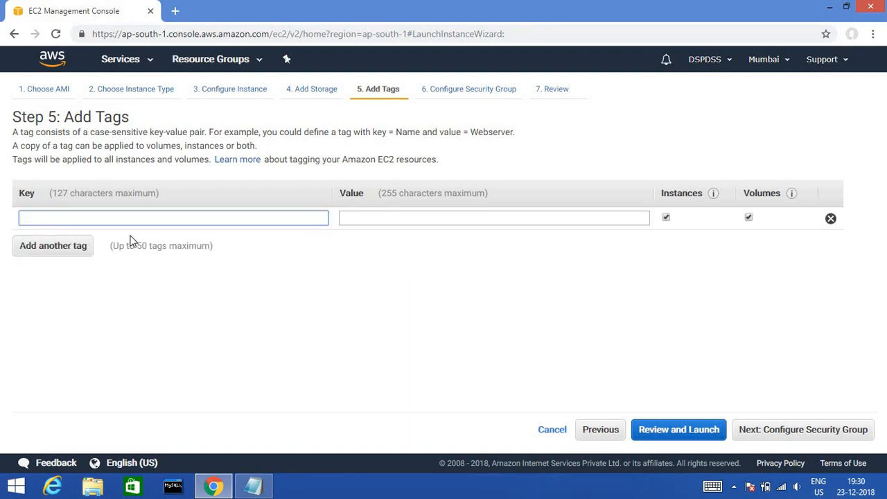
pyautogui.write('name')
pyautogui.click(379, 216)
pyautogui.write('wi')
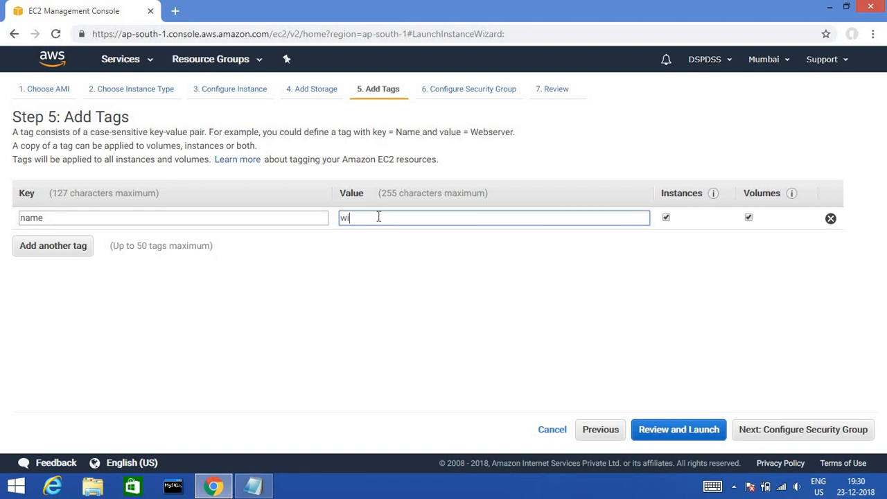
pyautogui.write('nows')
pyautogui.click(509, 280)
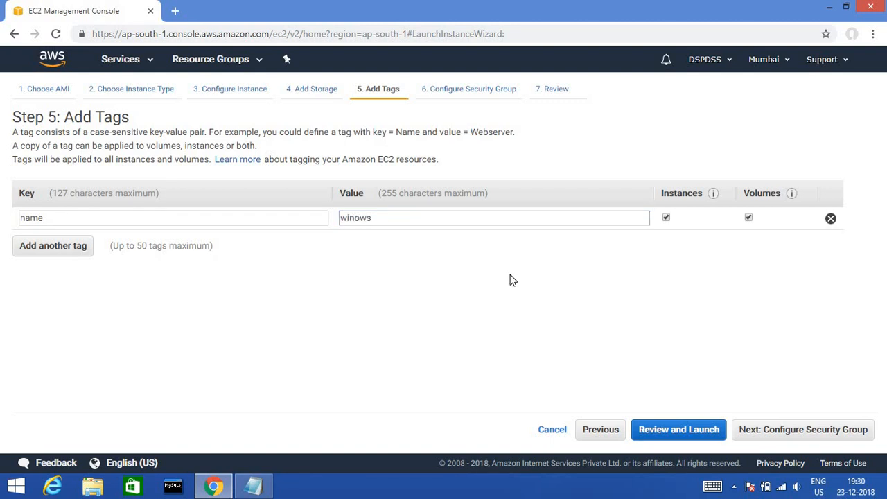
pyautogui.click(382, 223)
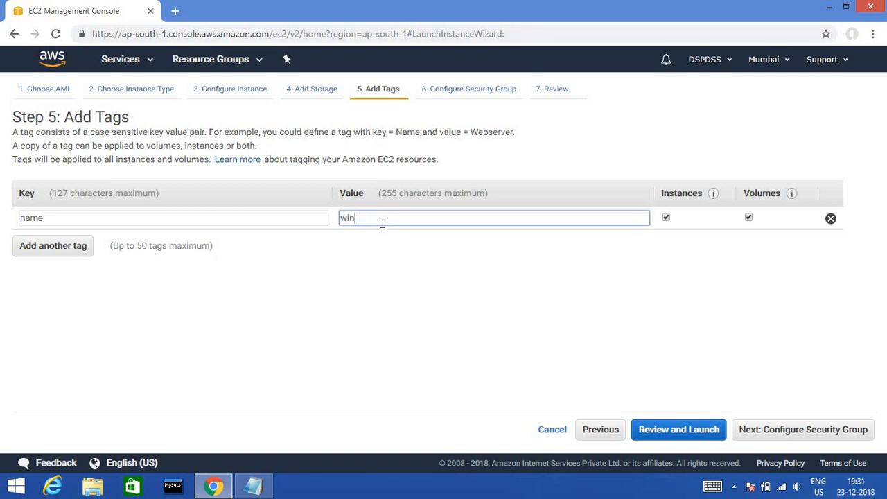
pyautogui.write('dows')
pyautogui.click(761, 430)
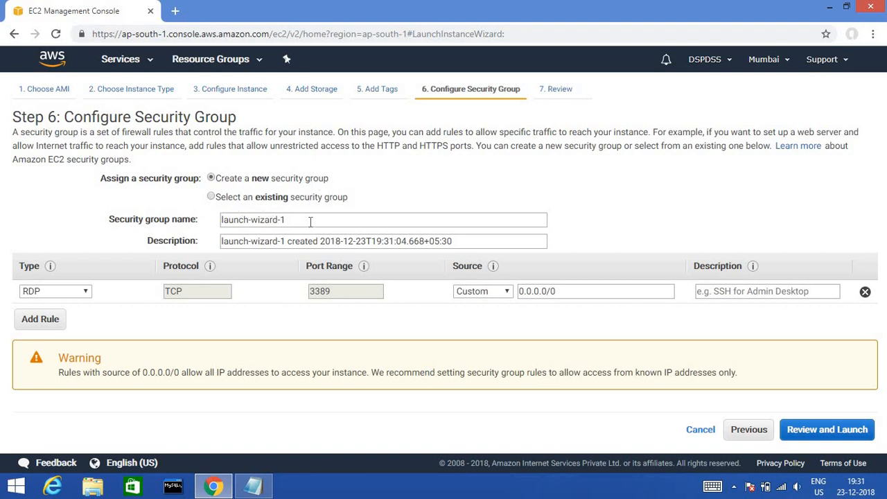
# - Add three inbound rules to launch-wizard-1: All traffic, SSH and HTTP
pyautogui.click(49, 323)
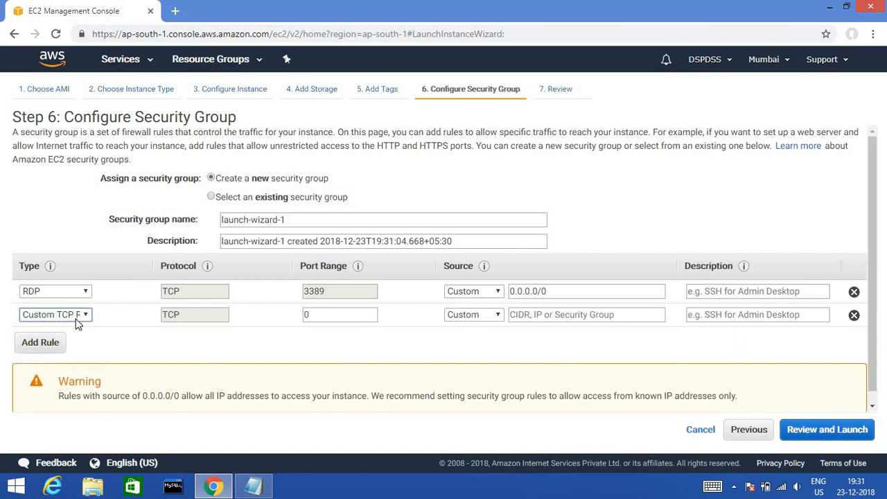
pyautogui.click(77, 317)
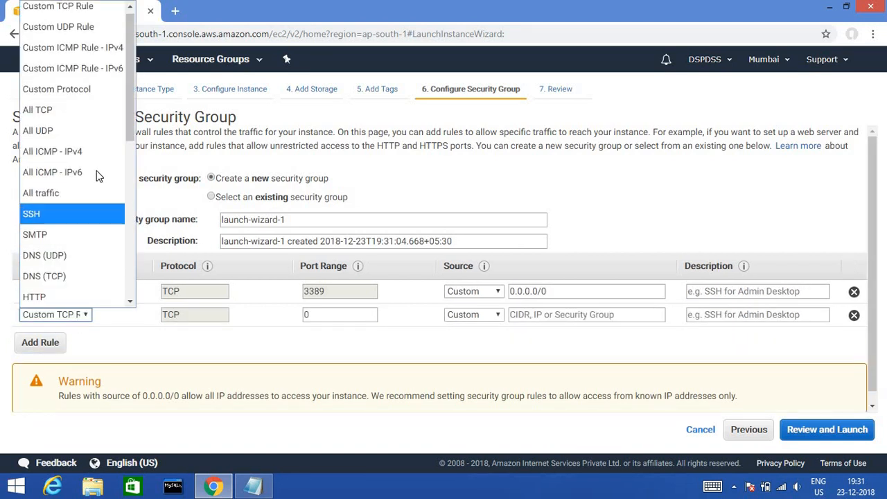
pyautogui.click(96, 192)
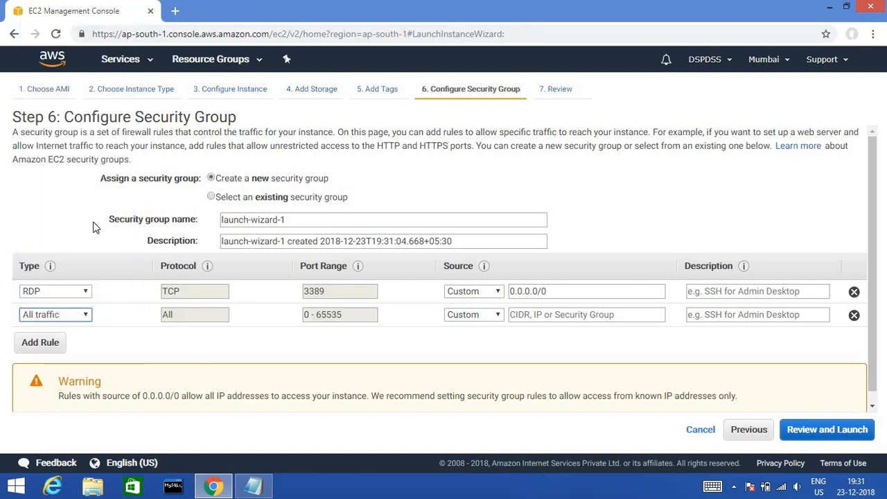
pyautogui.click(53, 342)
pyautogui.click(76, 338)
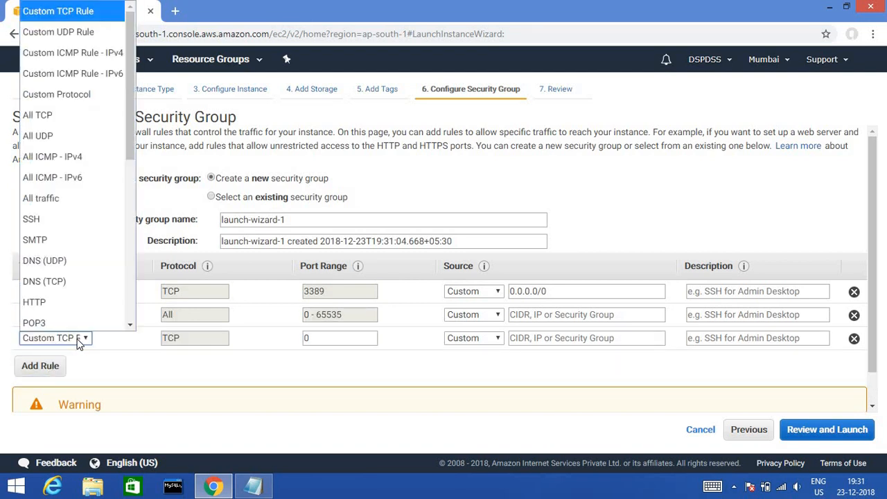
pyautogui.click(75, 216)
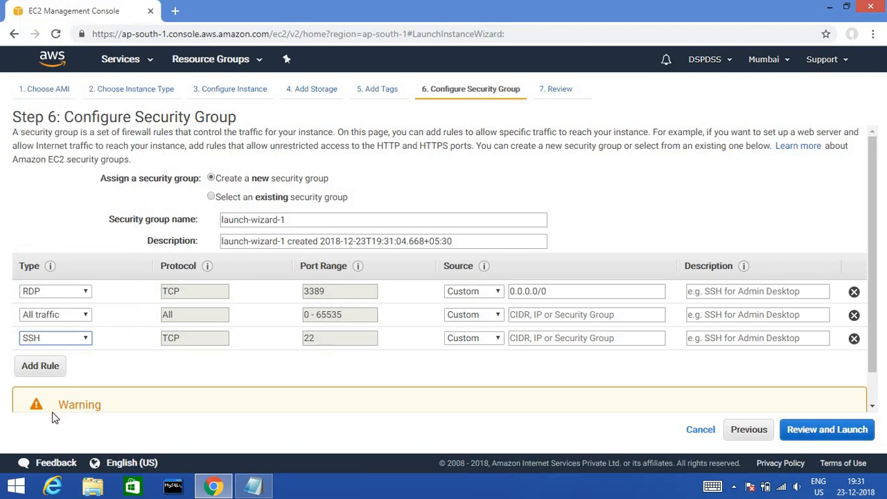
pyautogui.click(40, 367)
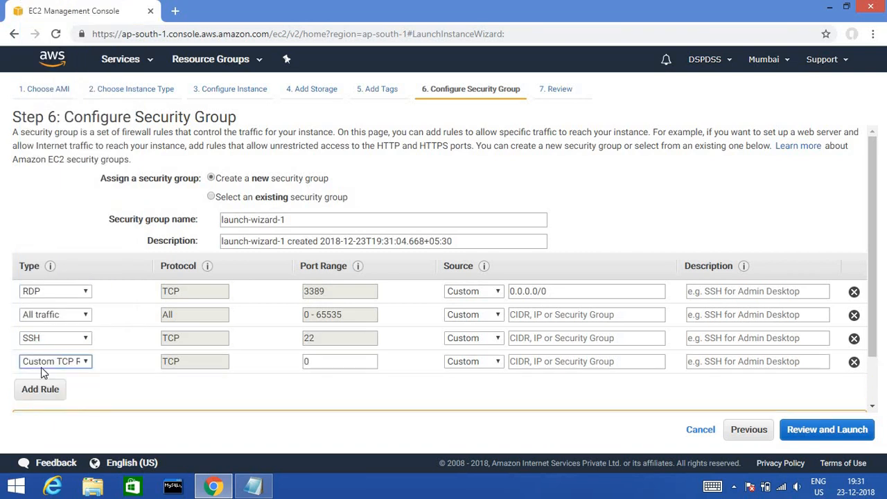
pyautogui.click(78, 366)
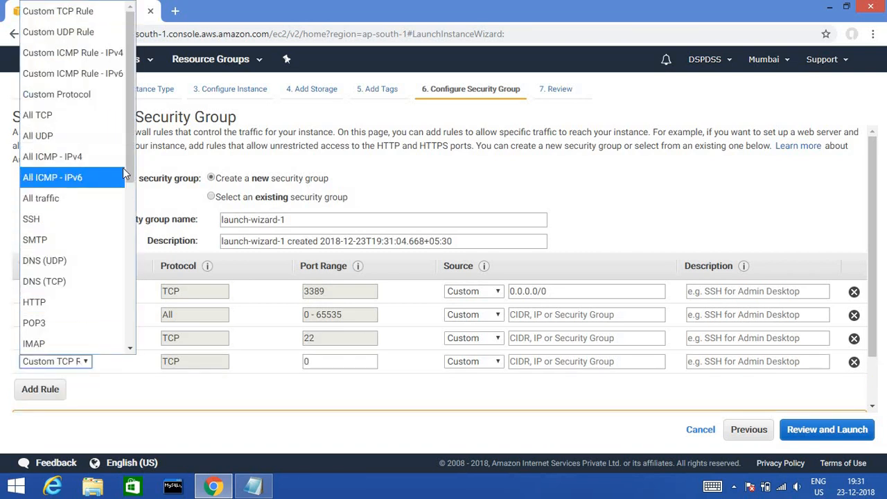
pyautogui.moveTo(133, 186); pyautogui.dragTo(134, 215)
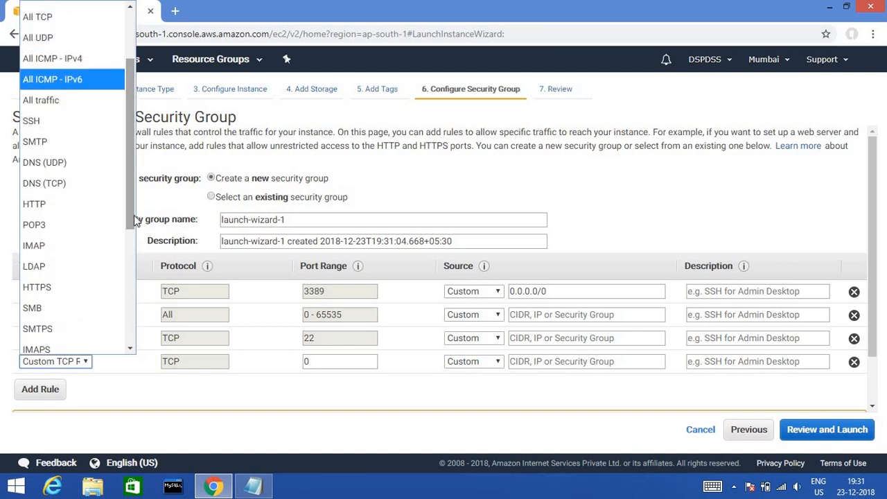
pyautogui.click(72, 207)
# - Set the RDP, All traffic, SSH and HTTP rule sources to Anywhere and review the launch
pyautogui.click(498, 292)
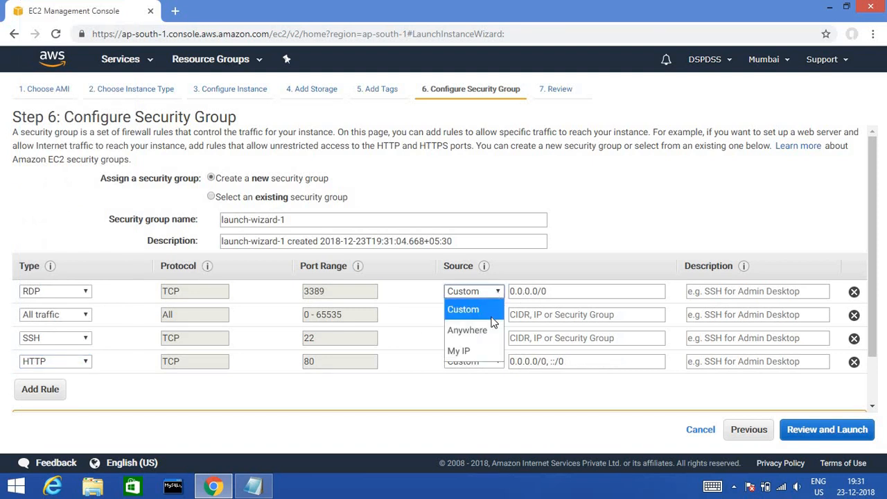
pyautogui.click(490, 336)
pyautogui.click(487, 314)
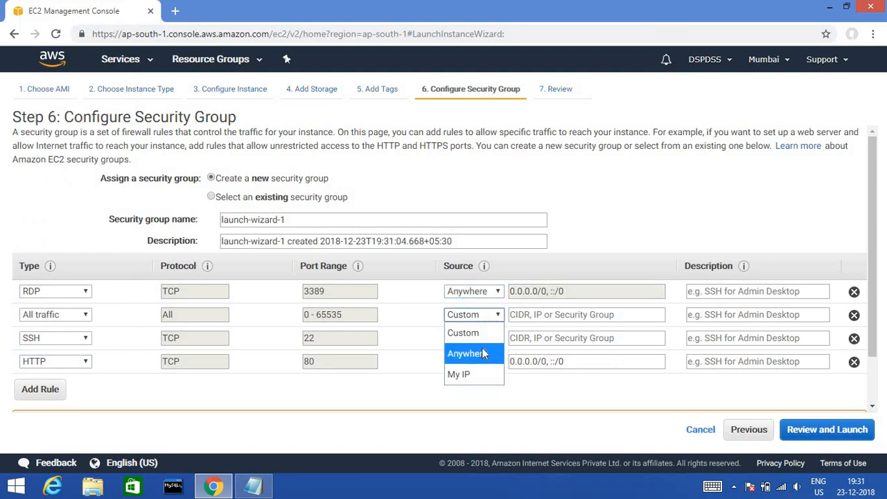
pyautogui.click(482, 349)
pyautogui.click(489, 338)
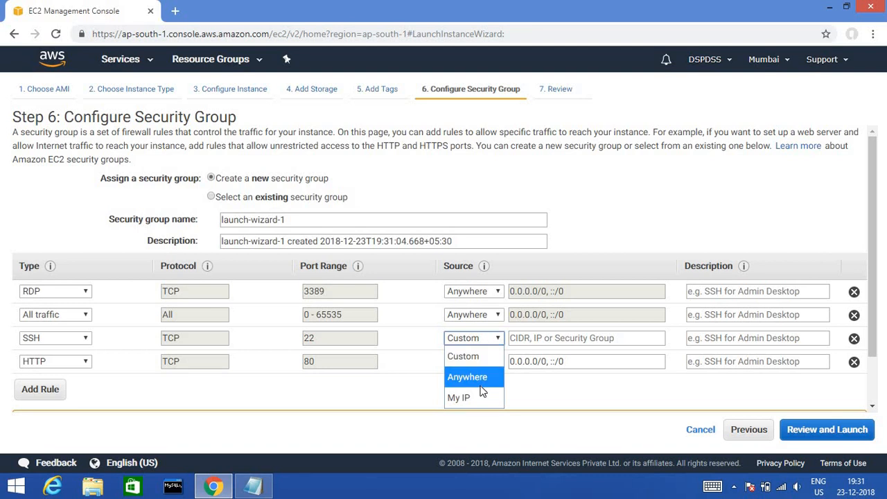
pyautogui.click(484, 378)
pyautogui.click(481, 363)
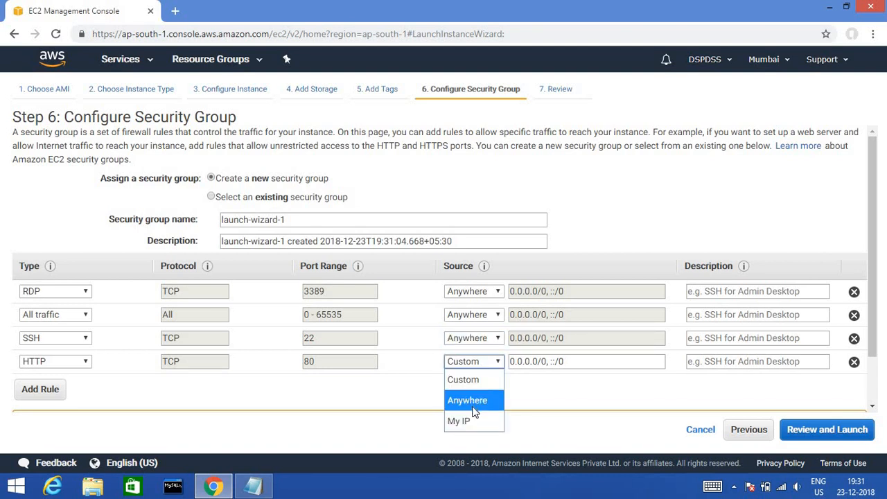
pyautogui.click(473, 400)
pyautogui.click(818, 431)
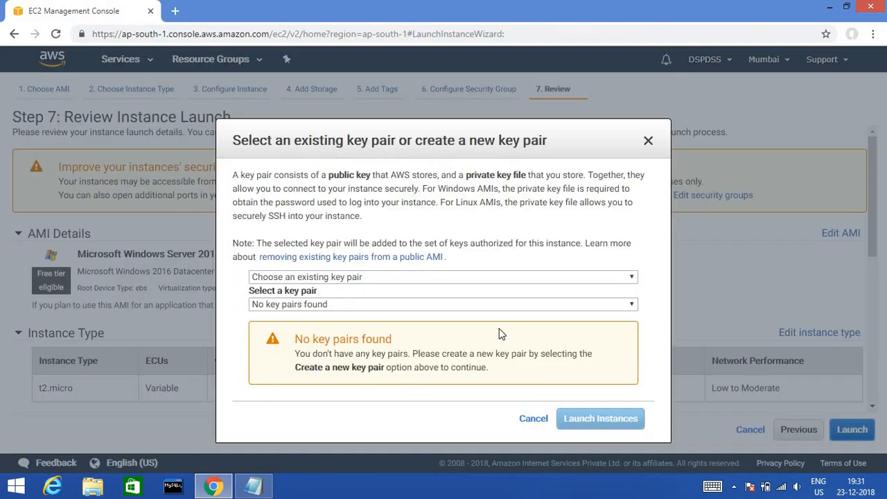
# - Create a new key pair named win1, download win1.pem, and launch the Windows instance
pyautogui.click(399, 279)
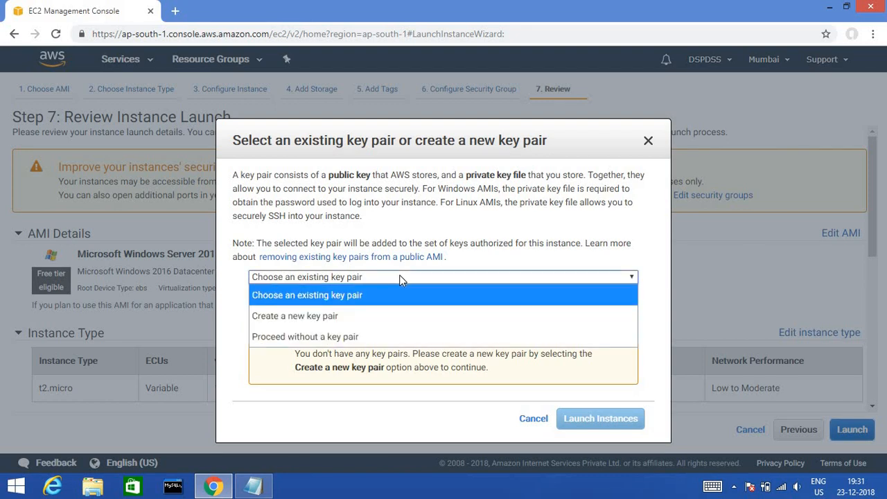
pyautogui.click(383, 317)
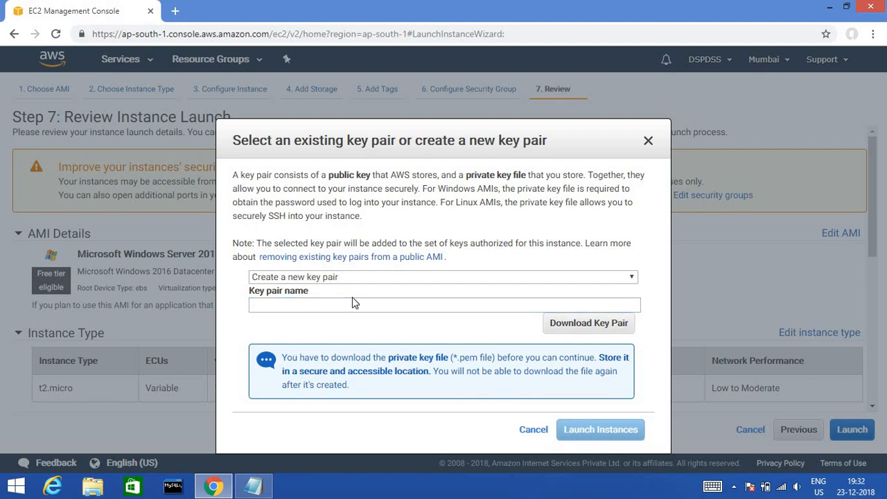
pyautogui.click(334, 311)
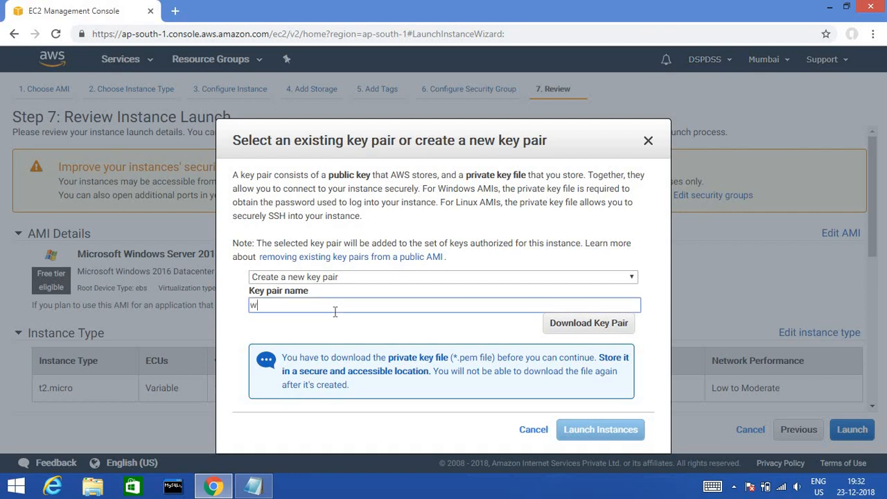
pyautogui.click(584, 331)
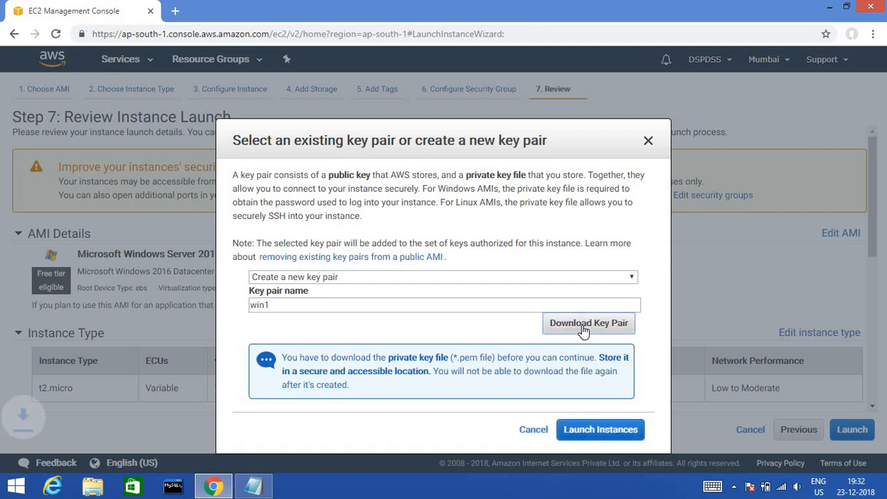
pyautogui.click(592, 435)
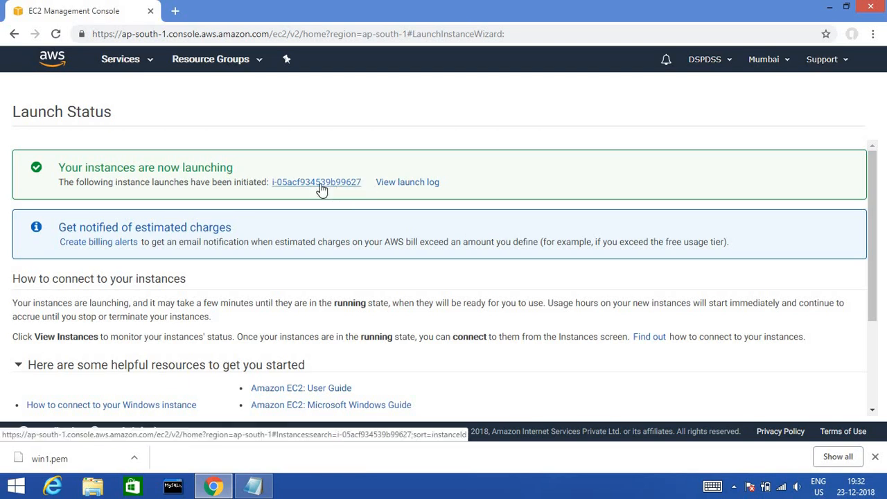
# - Open the new instance from the Launch Status page and dismiss the download bar
pyautogui.click(321, 184)
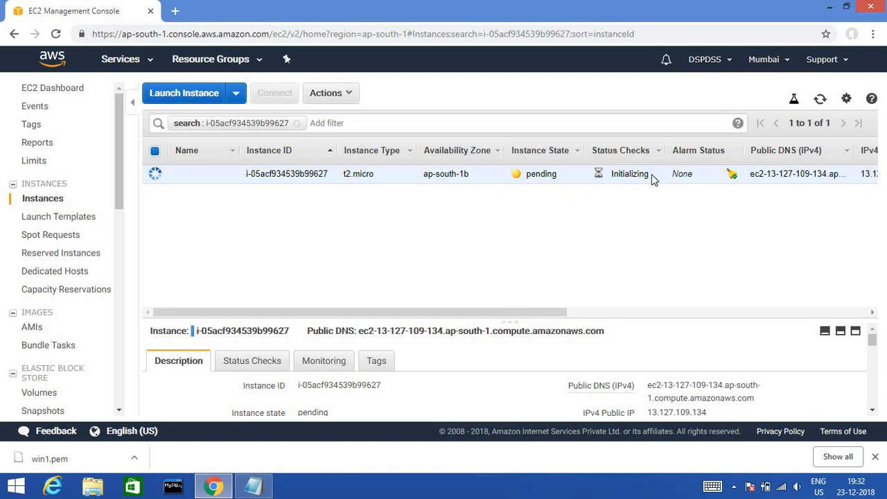
pyautogui.click(875, 460)
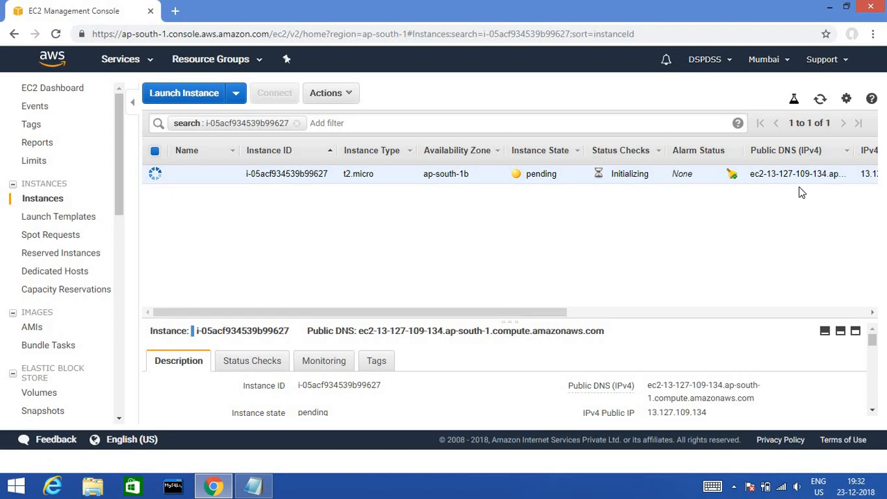
pyautogui.click(829, 9)
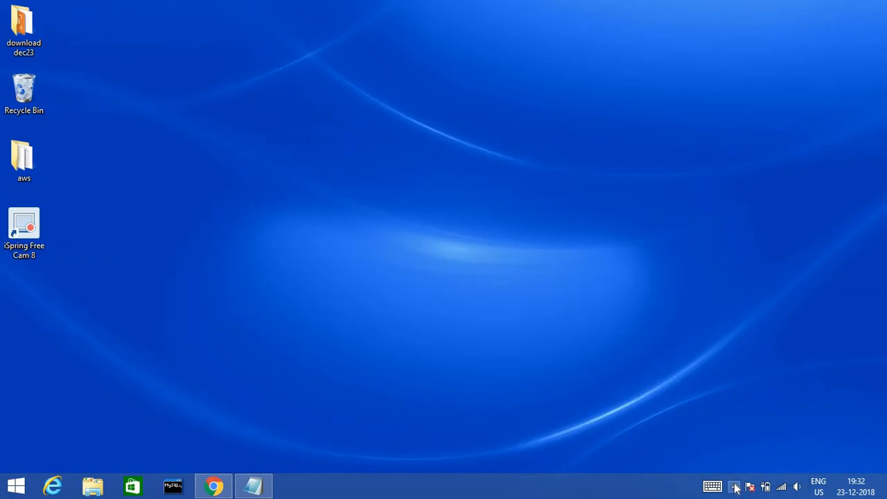
pyautogui.click(213, 485)
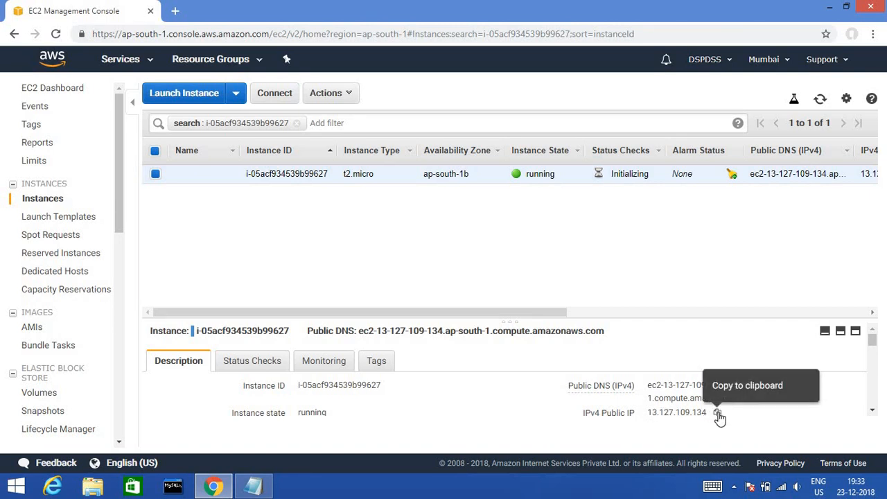
# - Copy the public IP 13.127.109.134 and browse the Status Checks, Monitoring and Tags tabs
pyautogui.click(718, 414)
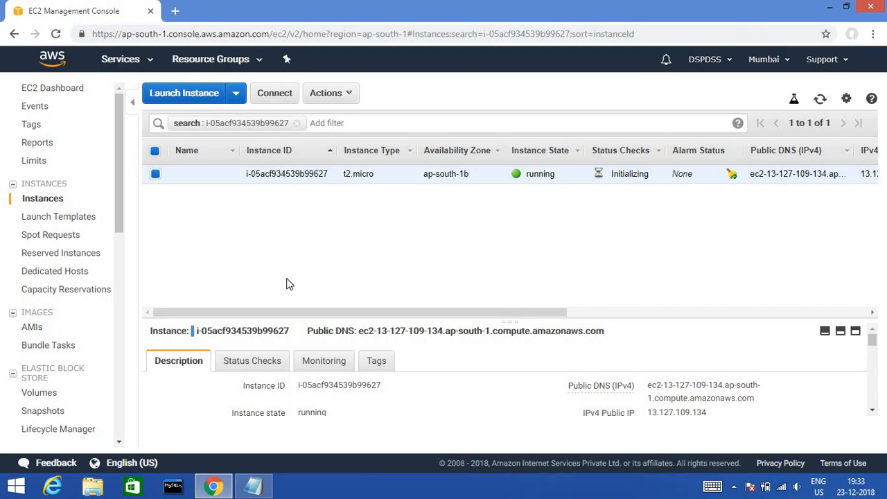
pyautogui.click(242, 358)
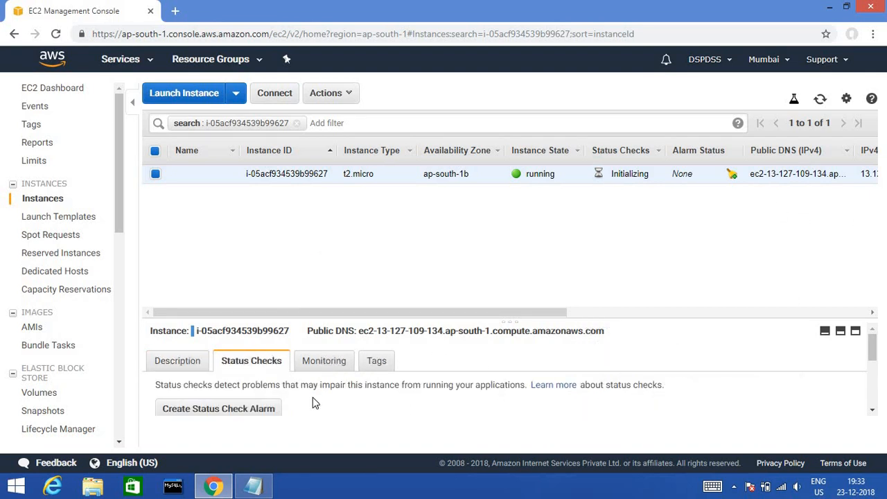
pyautogui.moveTo(642, 319); pyautogui.dragTo(614, 216)
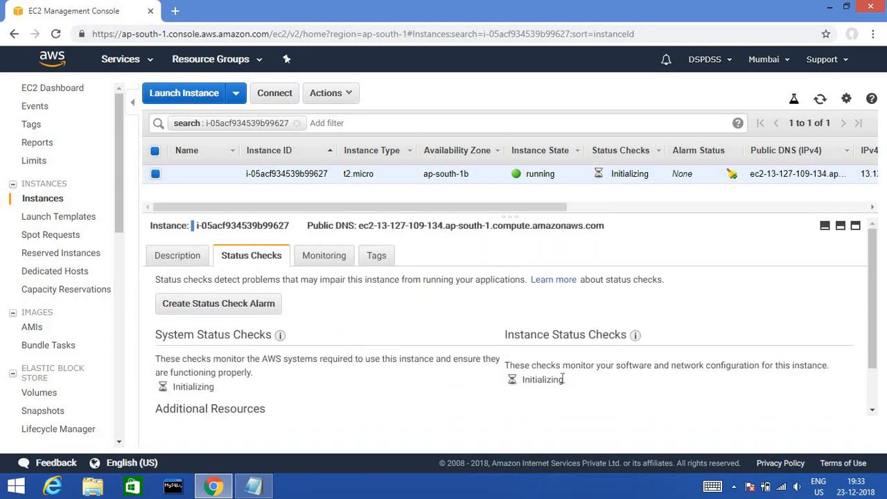
pyautogui.click(324, 263)
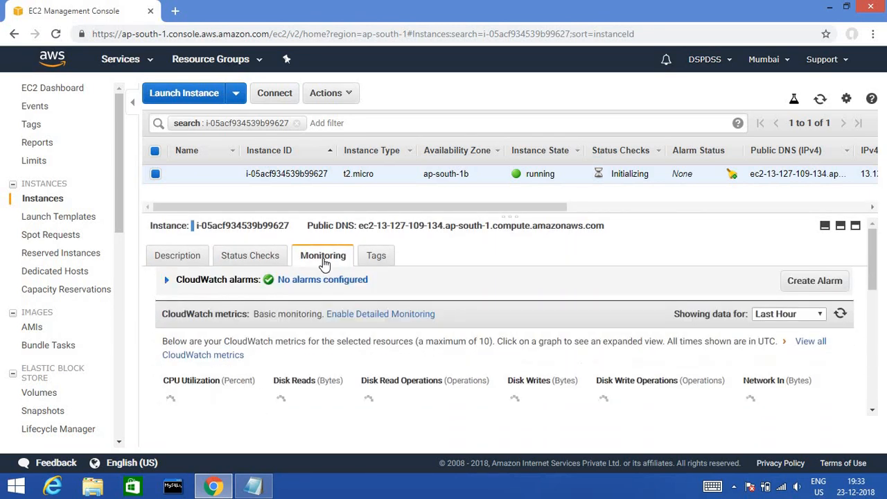
pyautogui.click(369, 264)
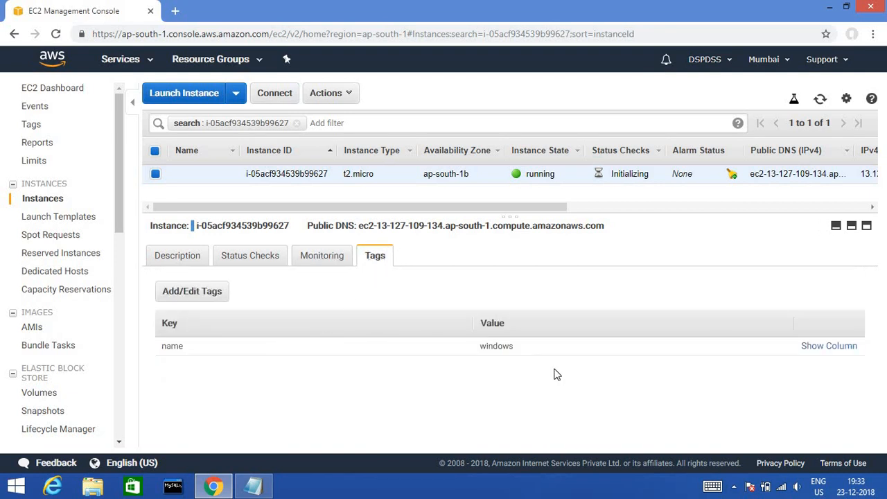
pyautogui.click(325, 263)
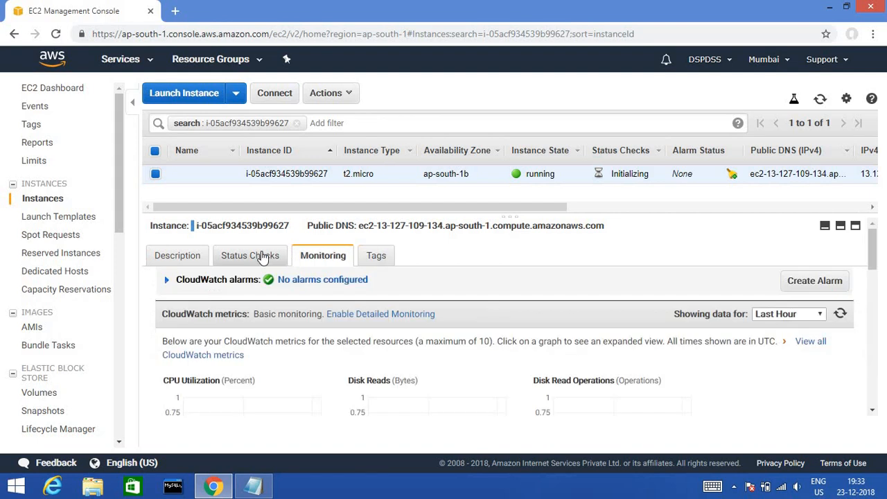
pyautogui.click(257, 258)
pyautogui.click(189, 258)
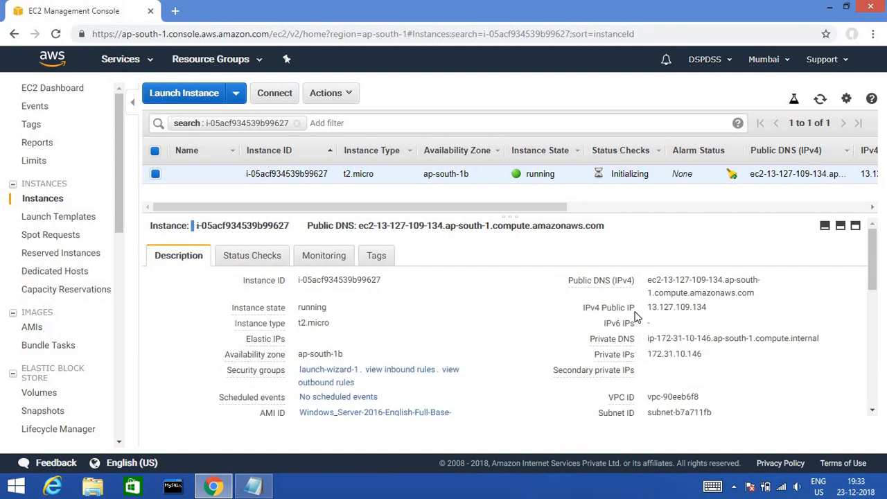
pyautogui.moveTo(870, 273); pyautogui.dragTo(874, 239)
pyautogui.moveTo(684, 219); pyautogui.dragTo(677, 242)
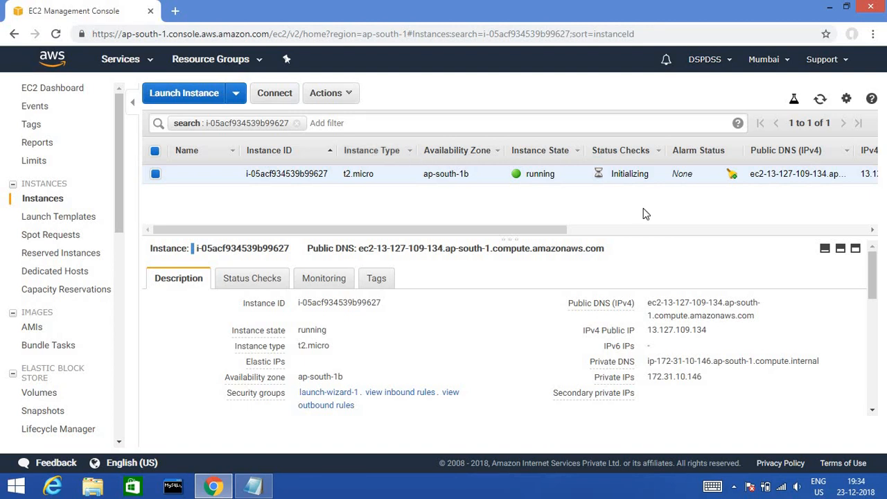
# - Recheck the Status Checks, Monitoring and Tags tabs after restoring the browser, ending on Description
pyautogui.click(830, 7)
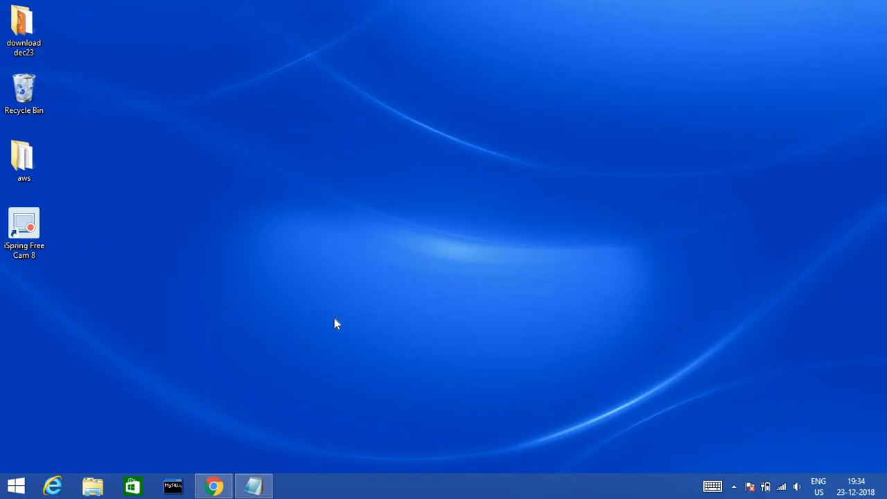
pyautogui.click(219, 485)
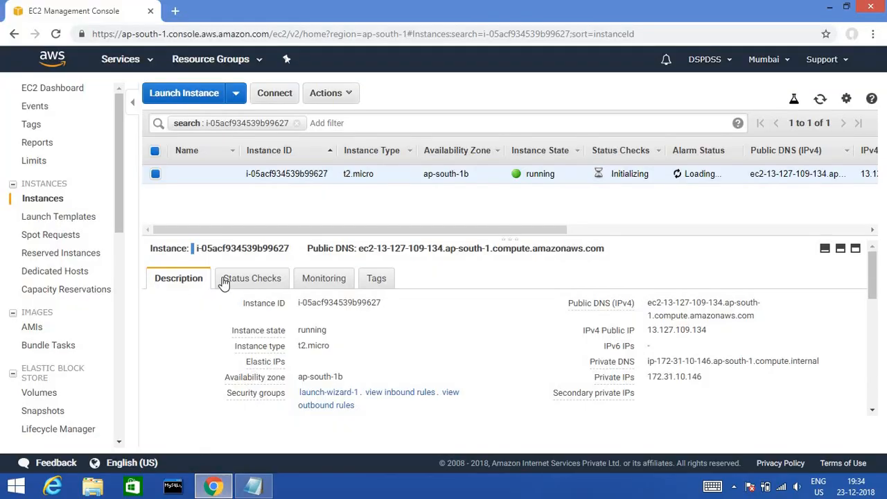
pyautogui.click(268, 279)
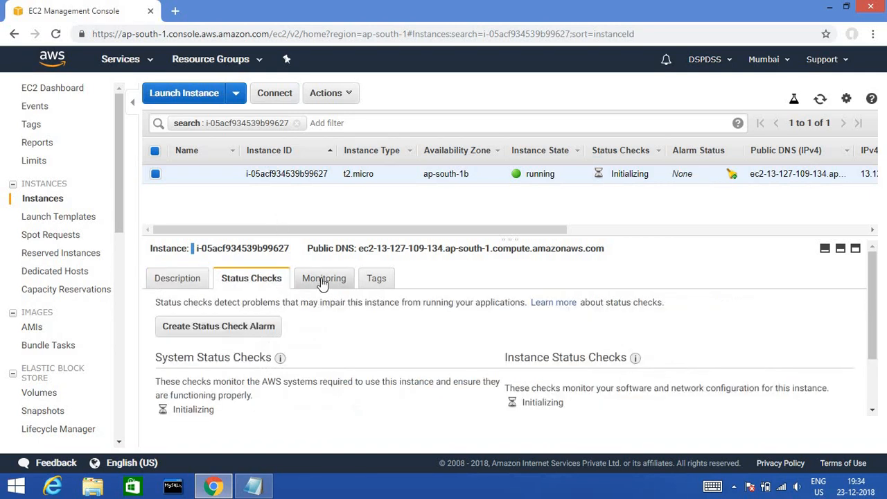
pyautogui.click(322, 281)
pyautogui.click(380, 281)
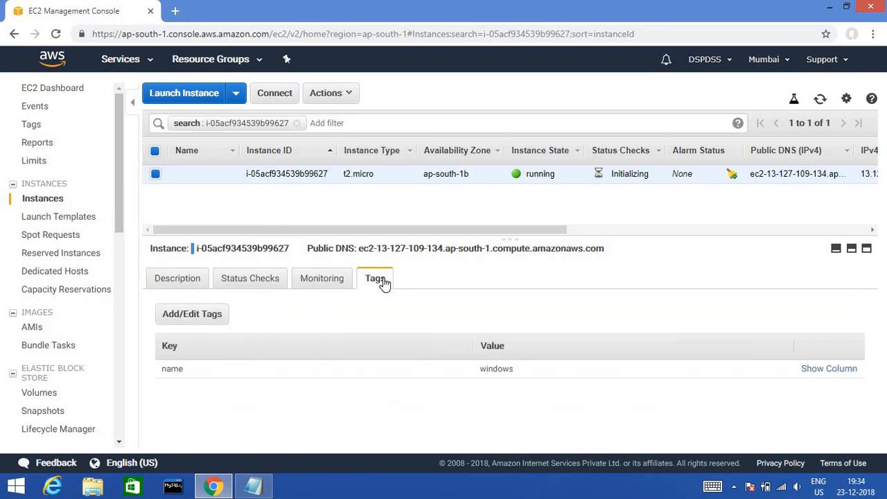
pyautogui.click(337, 280)
pyautogui.click(286, 281)
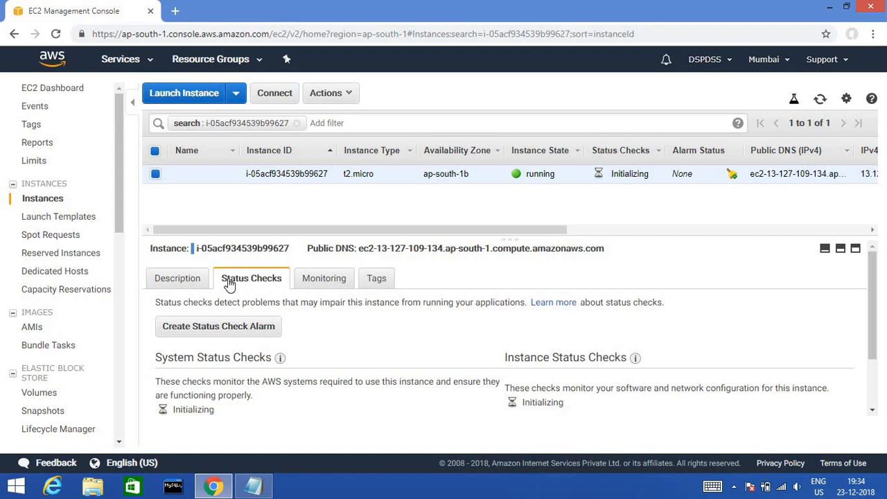
pyautogui.click(191, 281)
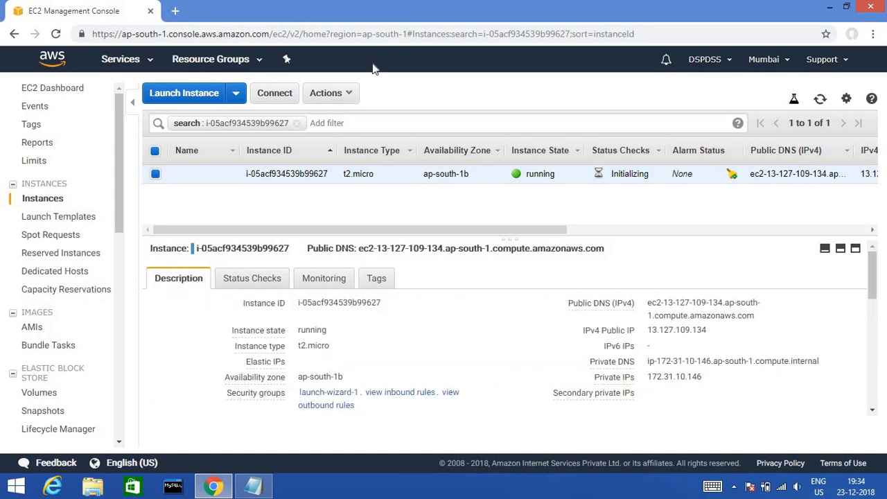
# - Open the Connect dialog, download and run the Remote Desktop file, cancelling the credentials prompt
pyautogui.click(350, 93)
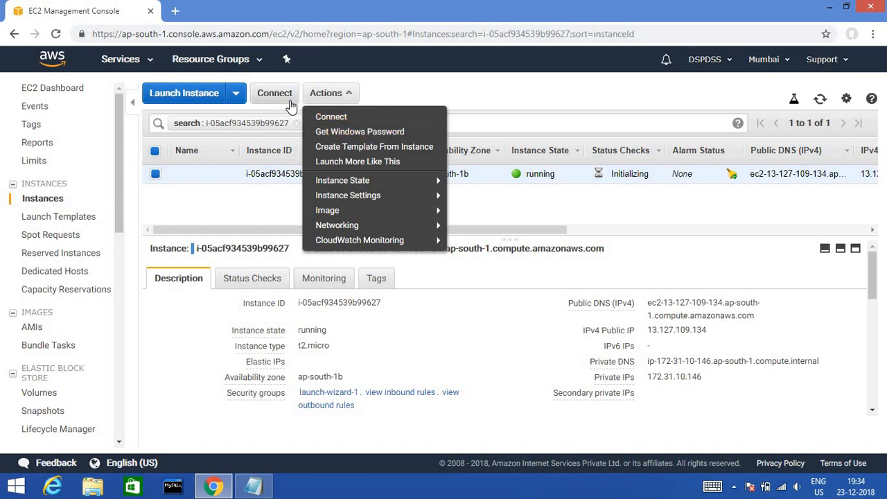
pyautogui.click(506, 85)
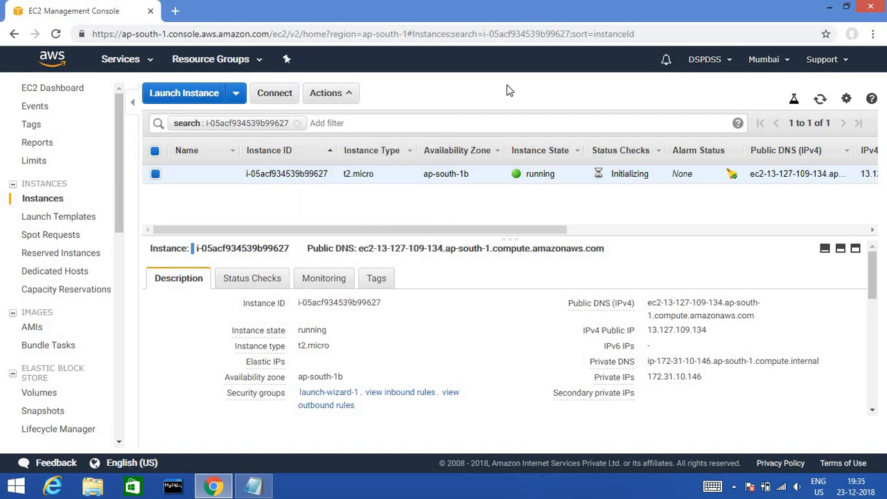
pyautogui.click(294, 95)
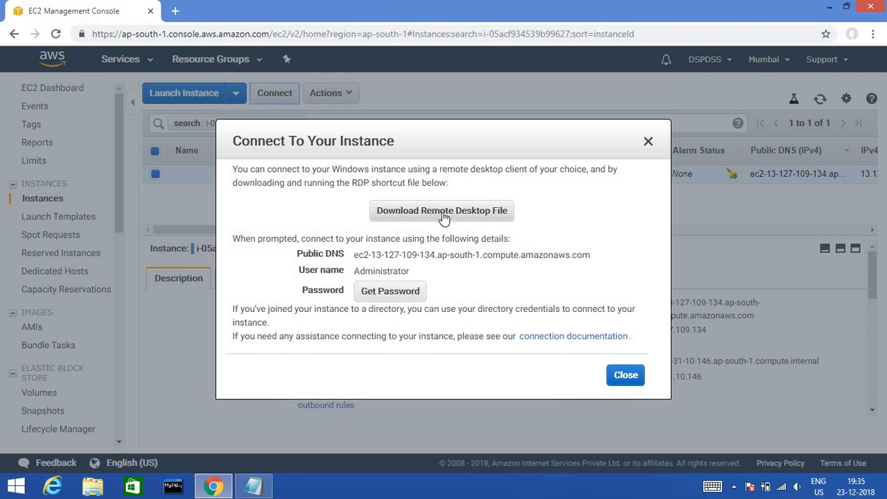
pyautogui.click(443, 217)
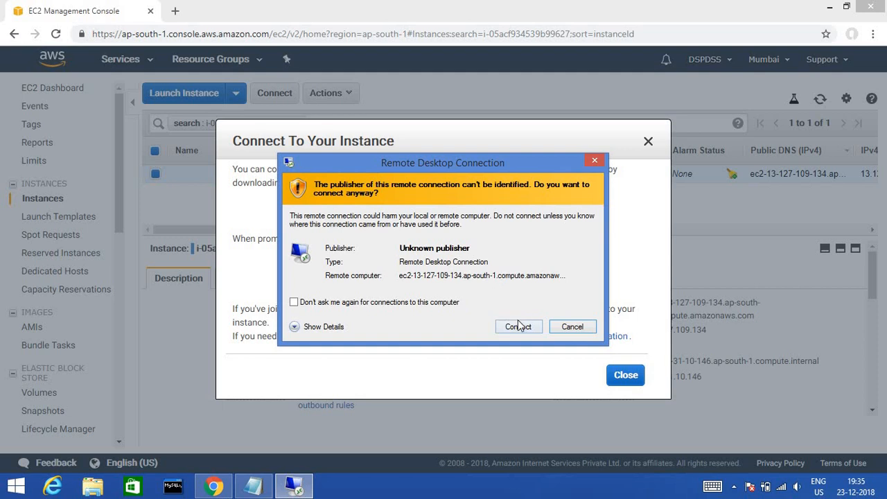
pyautogui.click(519, 327)
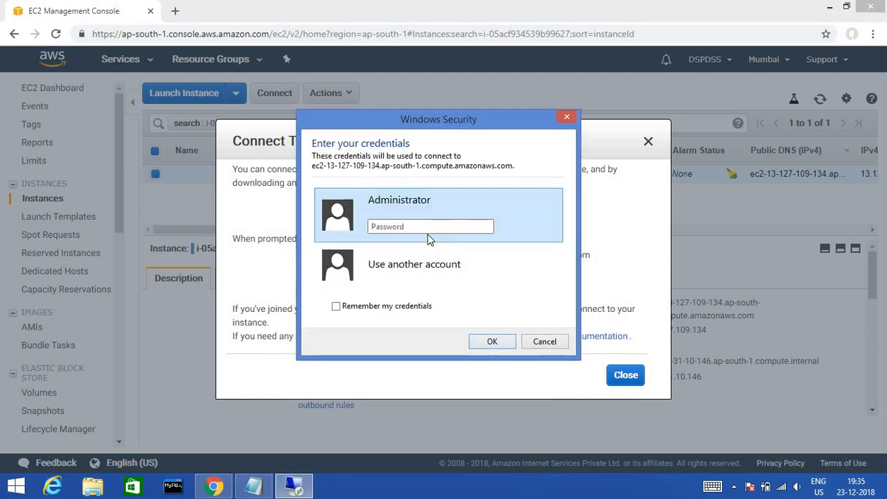
pyautogui.click(565, 118)
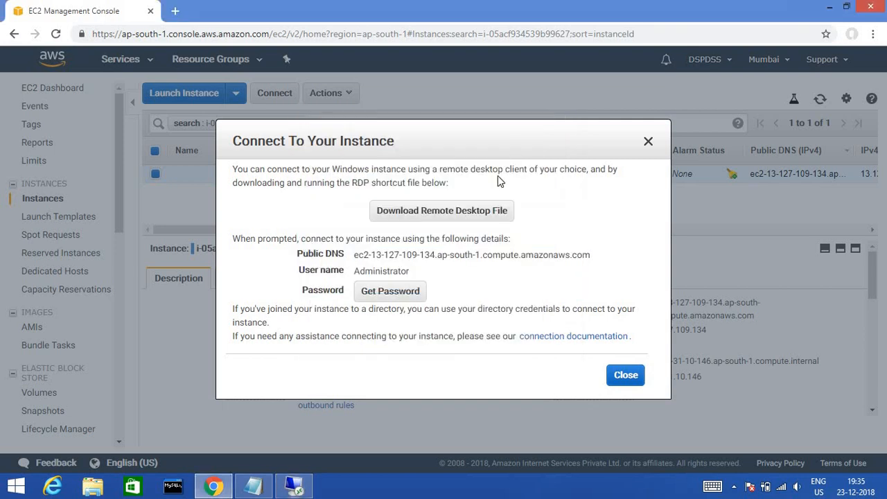
# - Decrypt the Administrator password with Downloads\win1.pem and copy it to the clipboard
pyautogui.click(395, 295)
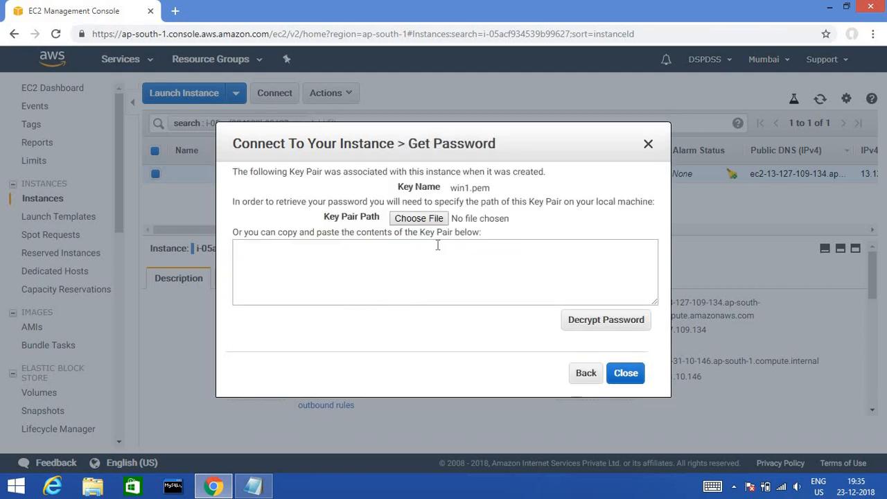
pyautogui.click(437, 224)
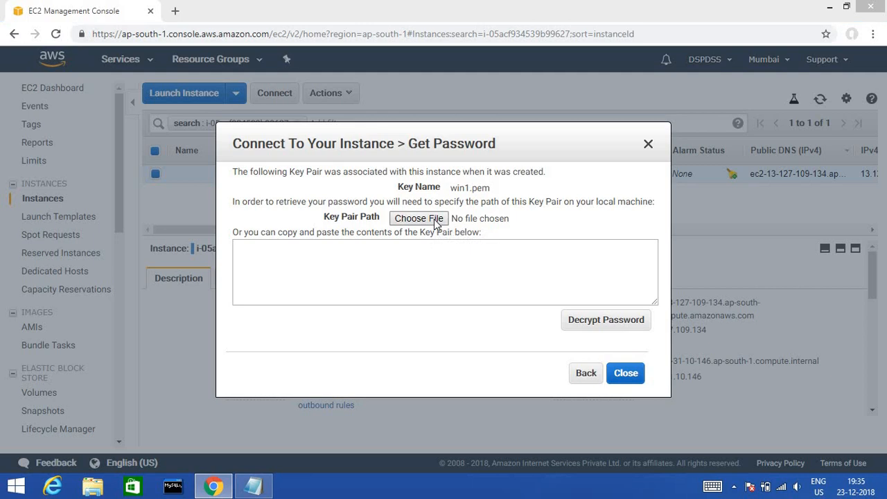
pyautogui.click(433, 218)
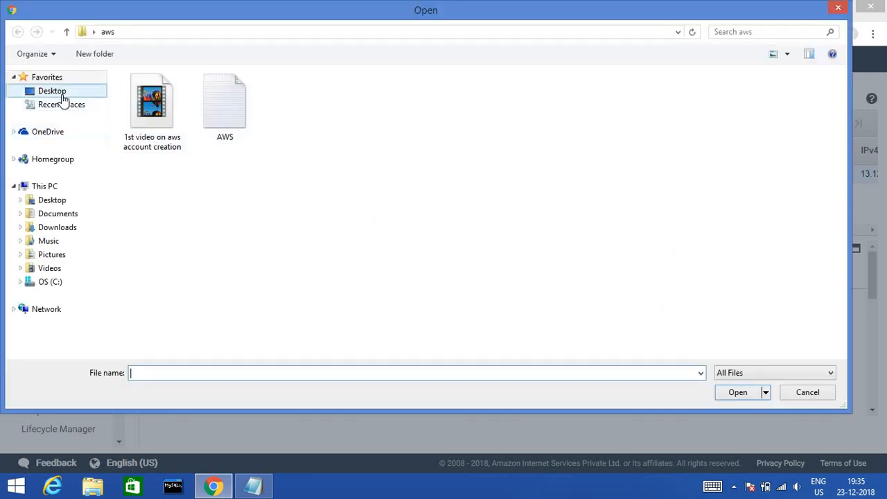
pyautogui.click(73, 241)
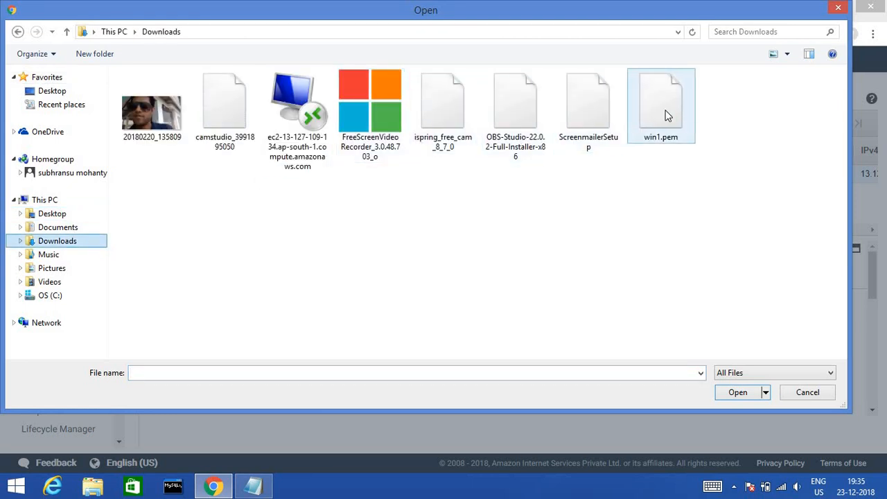
pyautogui.doubleClick(665, 115)
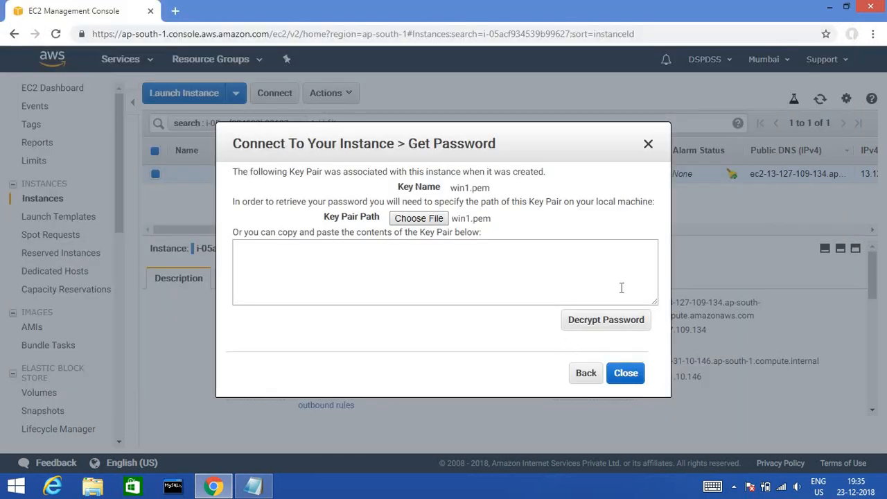
pyautogui.click(594, 326)
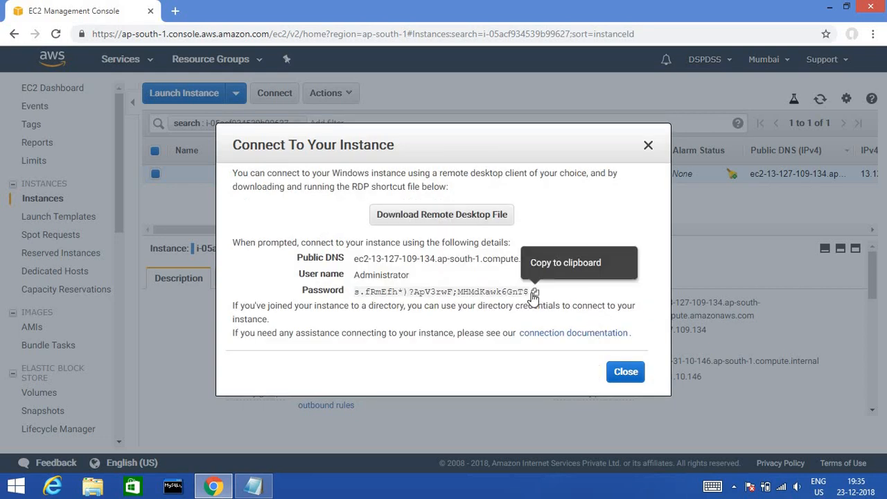
pyautogui.click(534, 292)
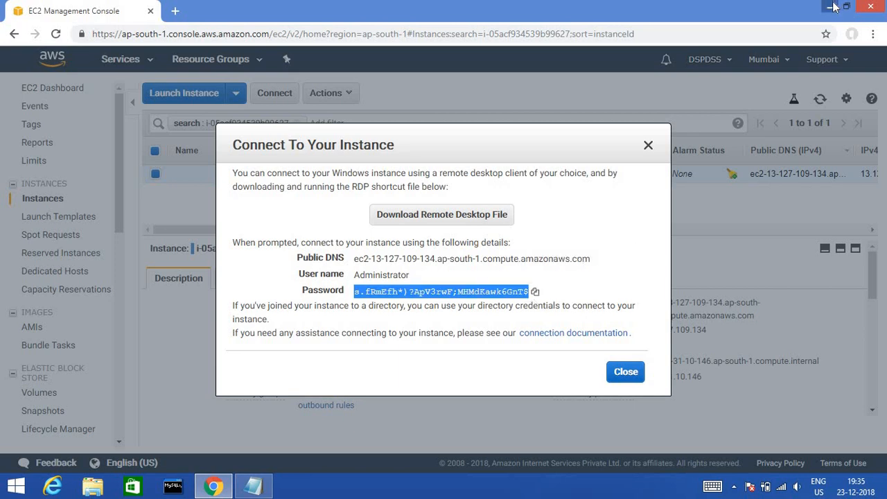
pyautogui.click(832, 7)
# - Create a desktop text document named 'a', open it in Notepad and paste the password
pyautogui.rightClick(165, 149)
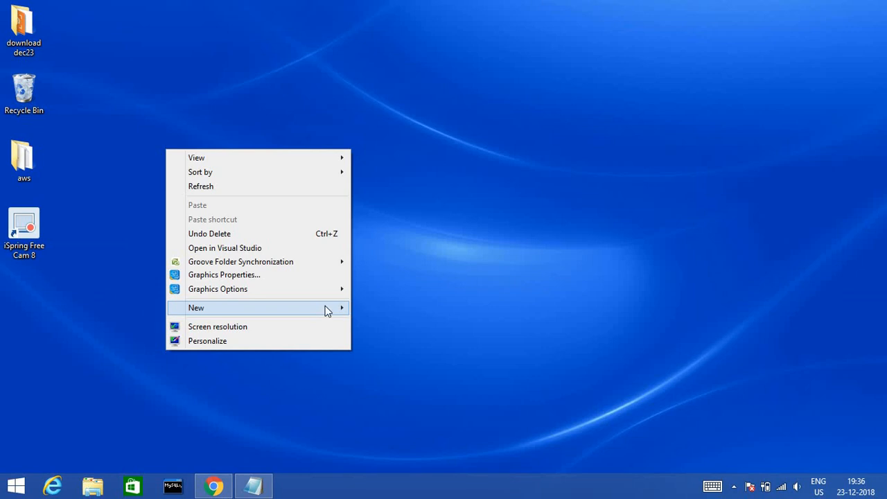
pyautogui.moveTo(348, 312)
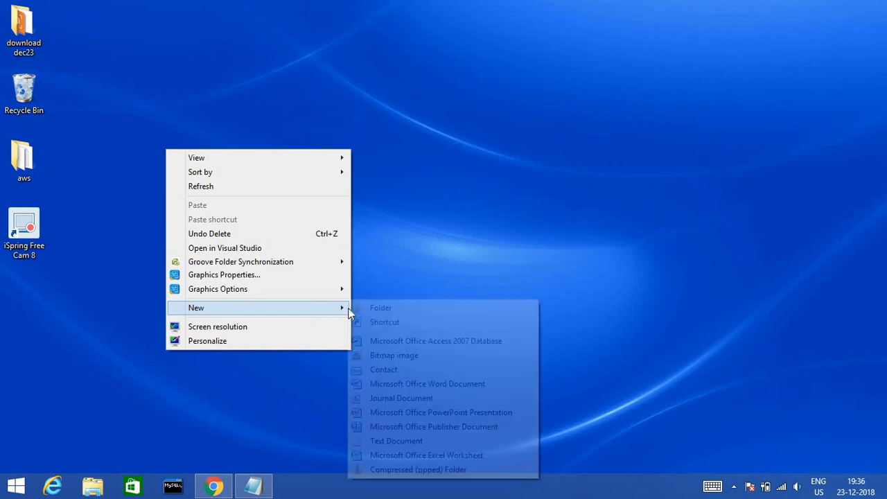
pyautogui.click(386, 442)
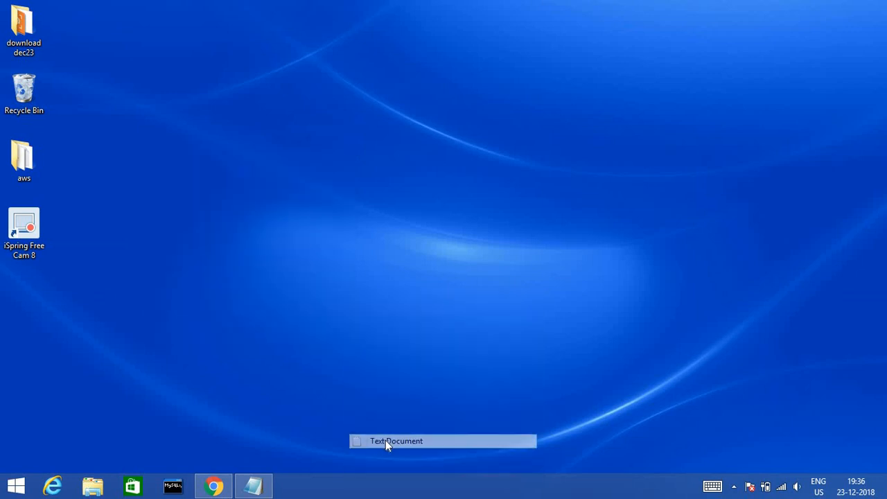
pyautogui.write('a')
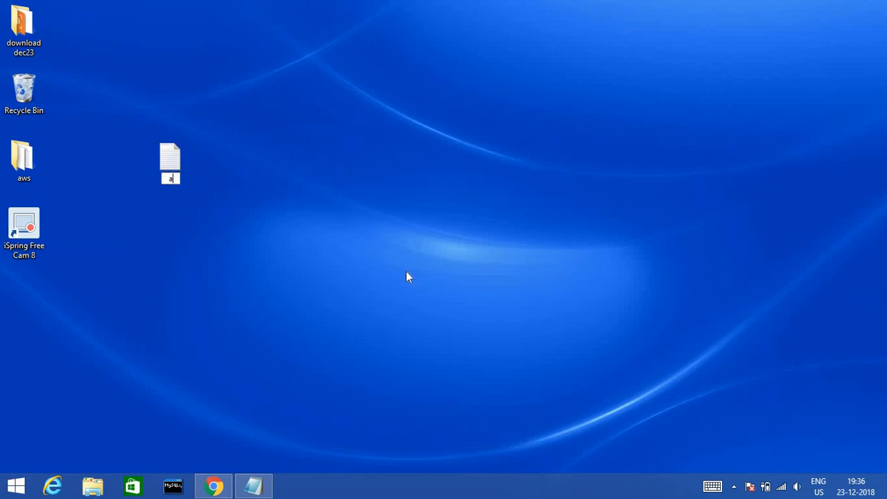
pyautogui.press('Return')
pyautogui.doubleClick(169, 158)
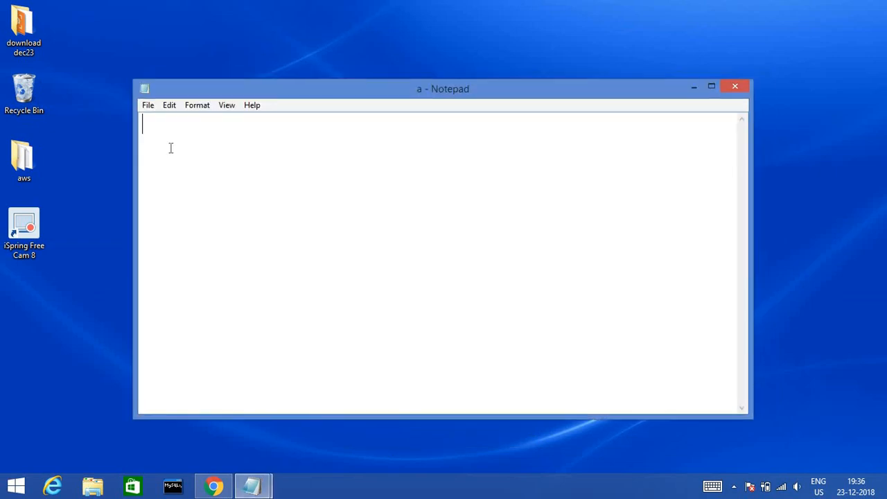
pyautogui.hotkey('ctrl', 'v')
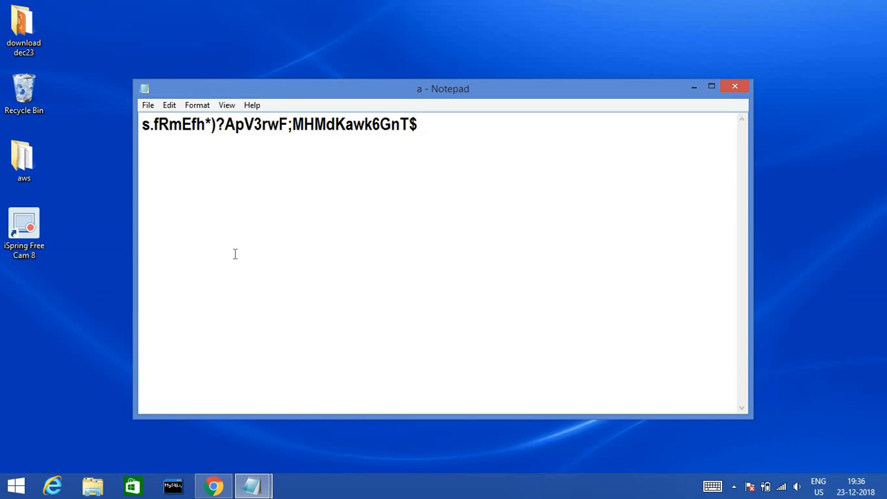
# - Download the instance's Remote Desktop file from the Connect dialog and launch it
pyautogui.click(213, 485)
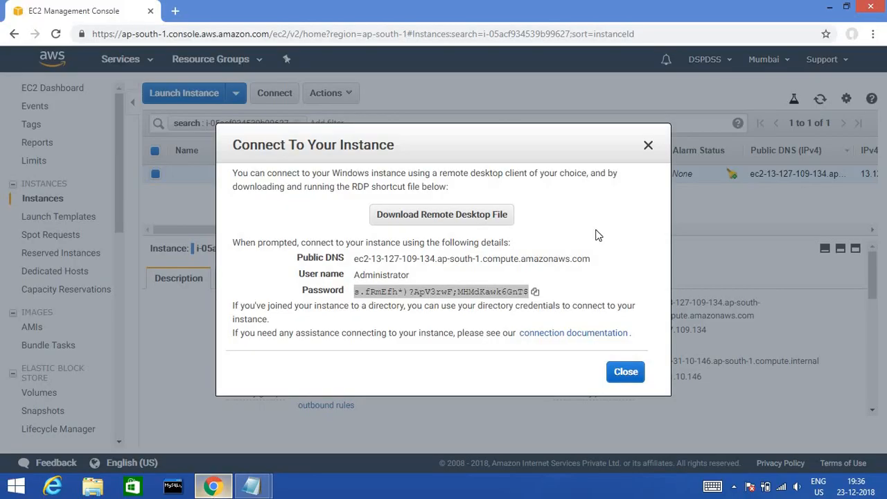
pyautogui.click(649, 147)
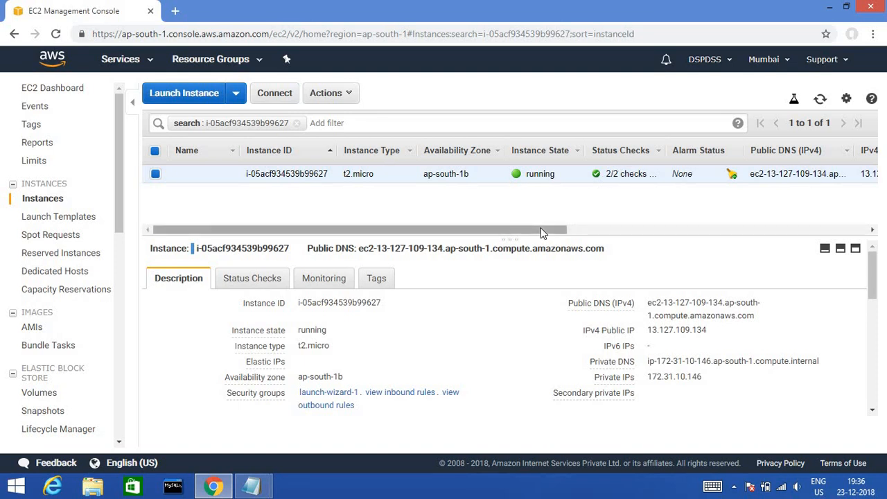
pyautogui.moveTo(542, 231)
pyautogui.mouseDown()
pyautogui.moveTo(826, 238)
pyautogui.moveTo(528, 234)
pyautogui.mouseUp()
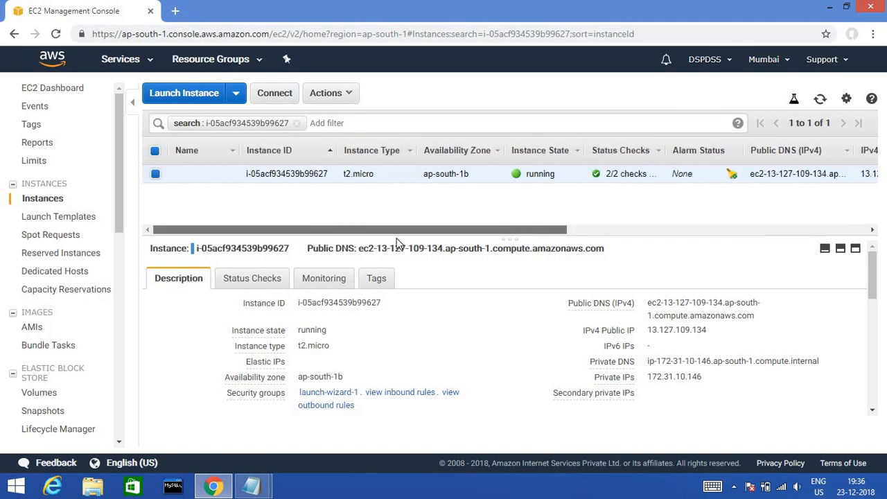
pyautogui.click(274, 96)
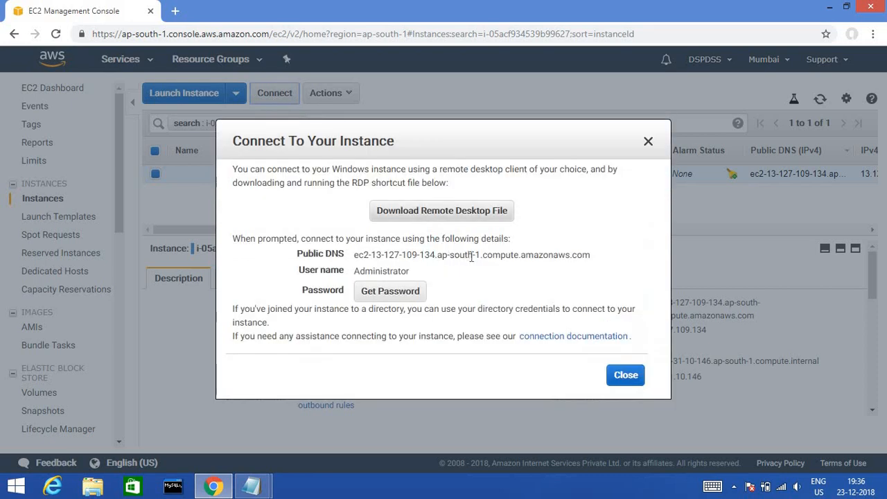
pyautogui.click(427, 215)
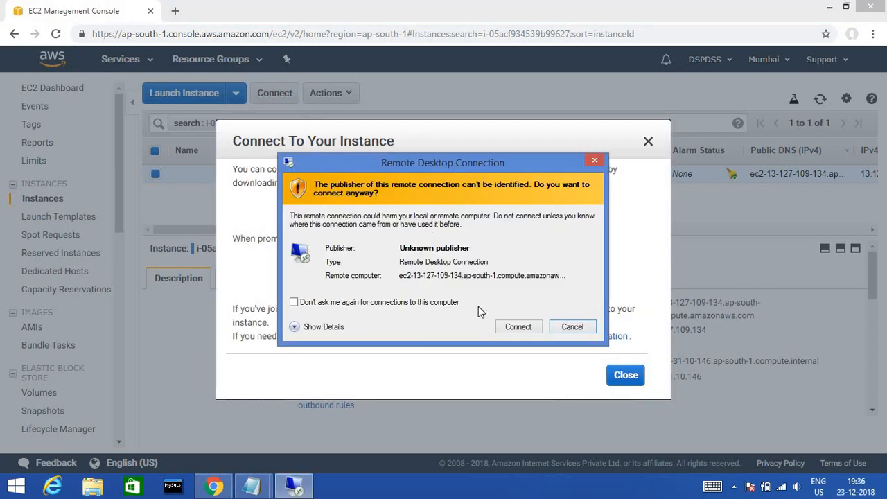
pyautogui.click(514, 325)
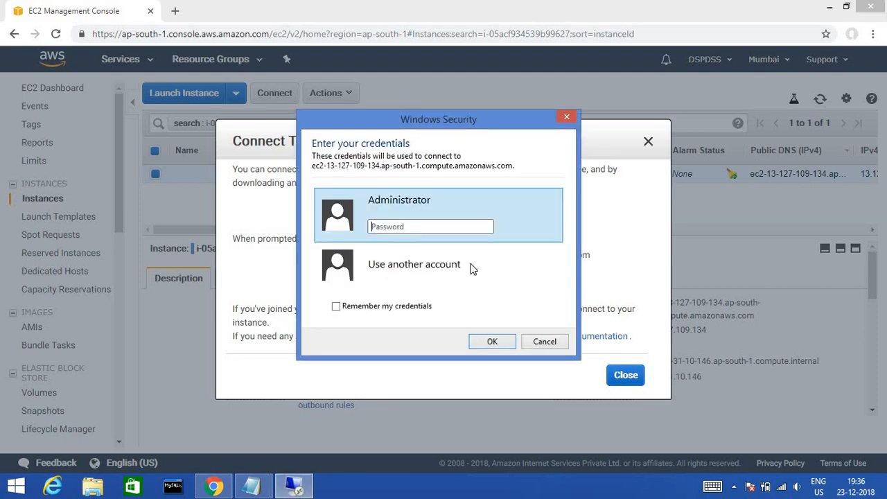
# - Clear a wrong password entry and recopy the password line from Notepad file 'a'
pyautogui.click(410, 227)
pyautogui.hotkey('ctrl', 'v')
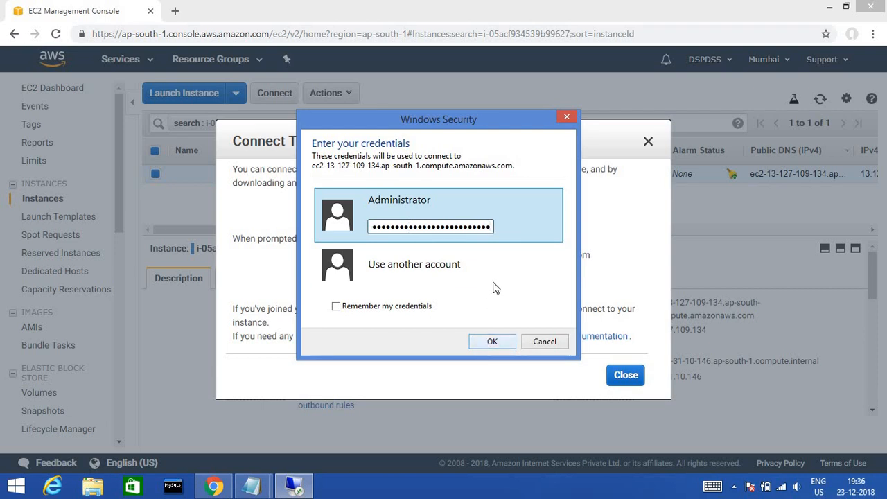
pyautogui.press('BackSpace')
pyautogui.press('BackSpace')
pyautogui.press('BackSpace')
pyautogui.press('BackSpace')
pyautogui.press('BackSpace')
pyautogui.press('BackSpace')
pyautogui.press('BackSpace')
pyautogui.press('BackSpace')
pyautogui.press('BackSpace')
pyautogui.press('BackSpace')
pyautogui.press('BackSpace')
pyautogui.press('BackSpace')
pyautogui.press('BackSpace')
pyautogui.press('BackSpace')
pyautogui.press('BackSpace')
pyautogui.press('BackSpace')
pyautogui.press('BackSpace')
pyautogui.press('BackSpace')
pyautogui.press('BackSpace')
pyautogui.press('BackSpace')
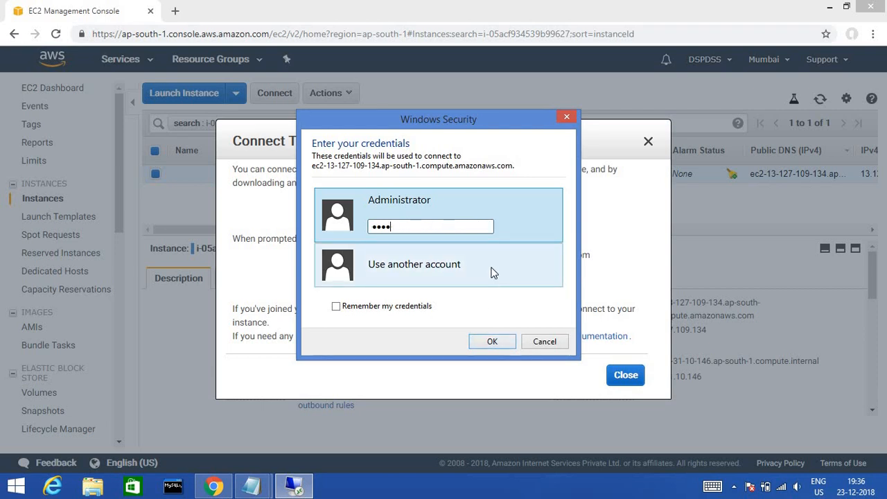
pyautogui.moveTo(253, 485)
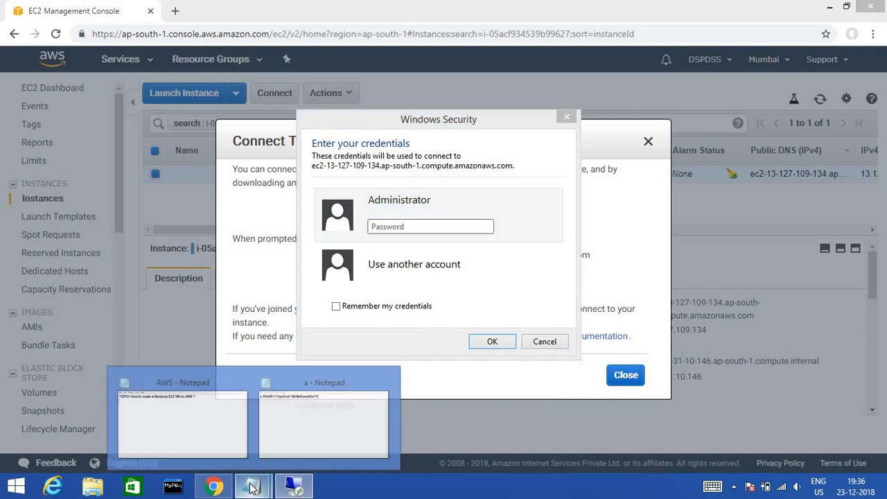
pyautogui.click(302, 426)
pyautogui.moveTo(435, 126); pyautogui.dragTo(100, 130)
pyautogui.hotkey('alt', 'Tab')
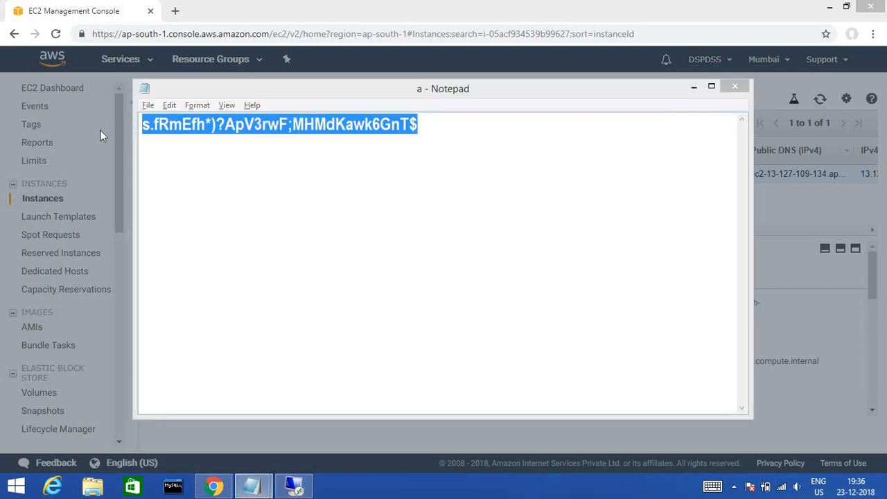
# - Paste the Administrator password, submit the credentials, and accept the EC2AMAZ-91V3MIO certificate warning
pyautogui.click(397, 225)
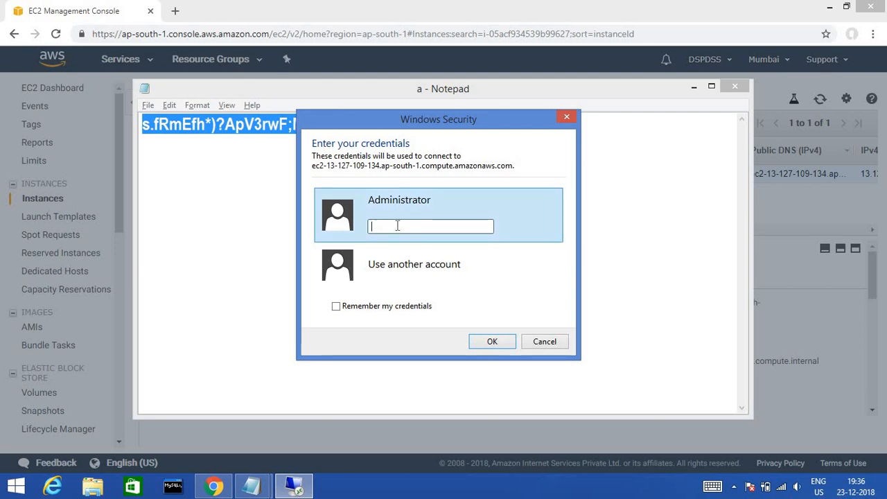
pyautogui.hotkey('ctrl', 'v')
pyautogui.click(492, 341)
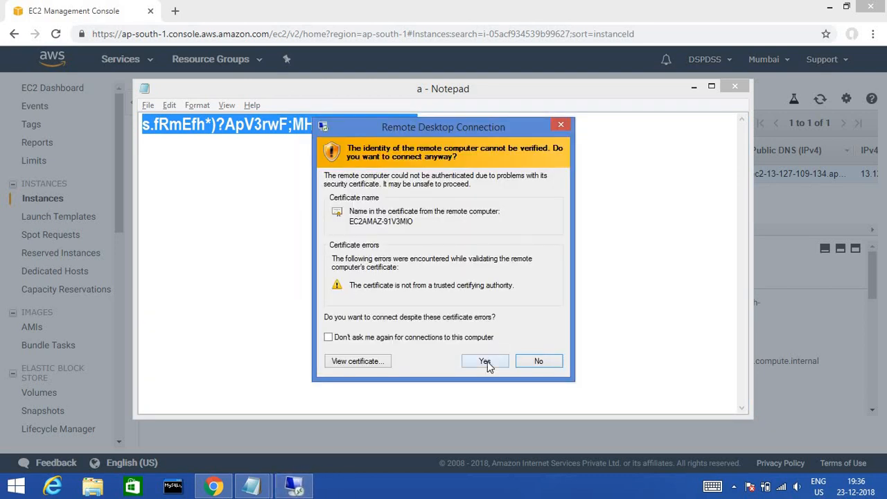
pyautogui.click(487, 361)
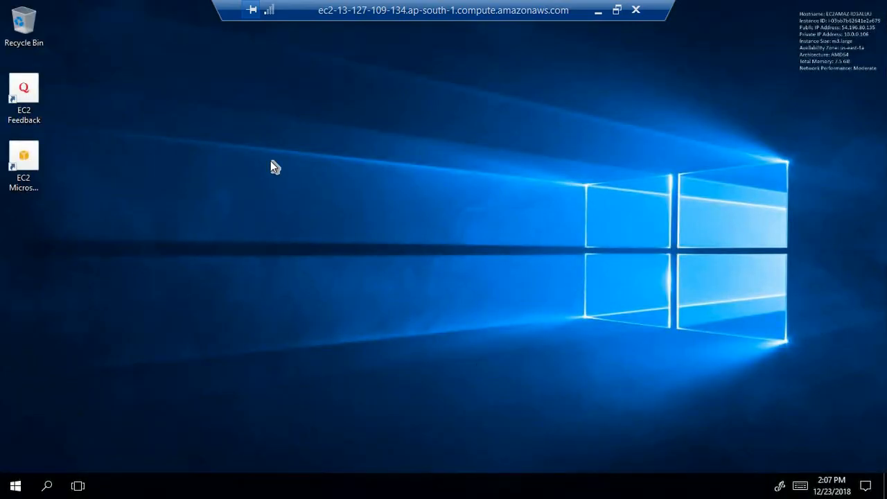
# - Refresh the remote Windows Server desktop, minimize the RDP session and Notepad, and close the Connect dialog
pyautogui.rightClick(271, 162)
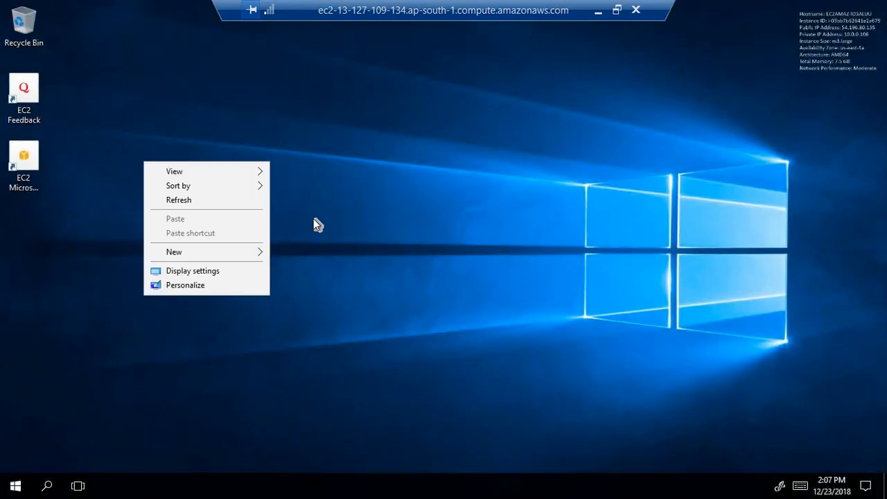
pyautogui.click(208, 202)
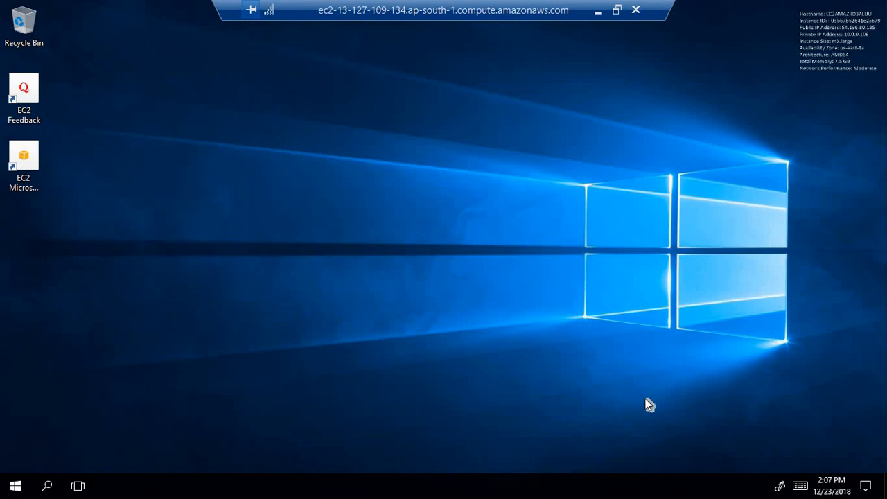
pyautogui.click(599, 12)
pyautogui.click(478, 212)
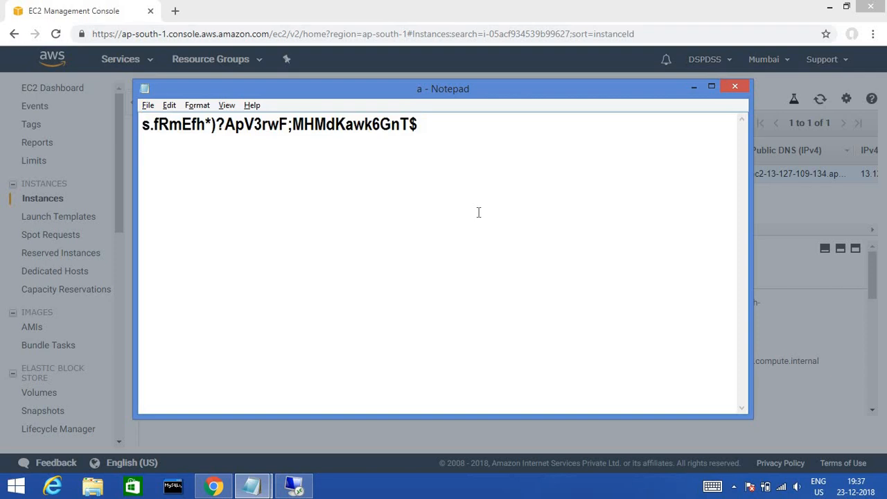
pyautogui.click(696, 86)
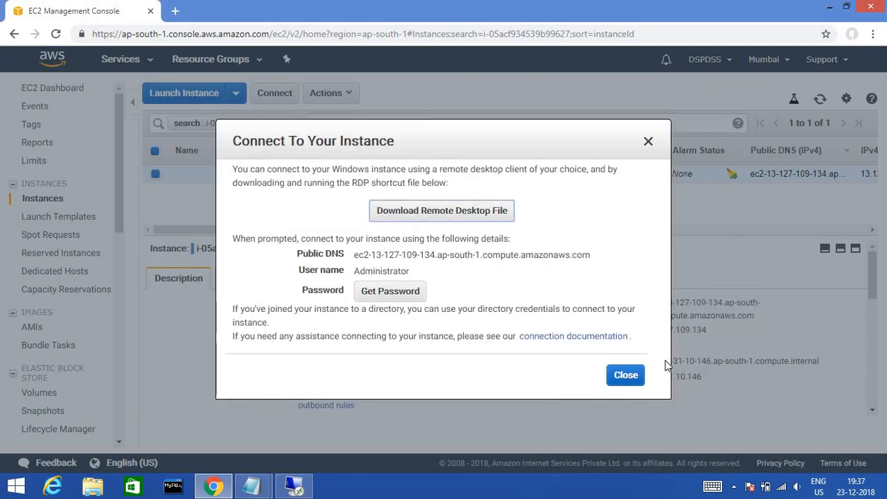
pyautogui.click(632, 381)
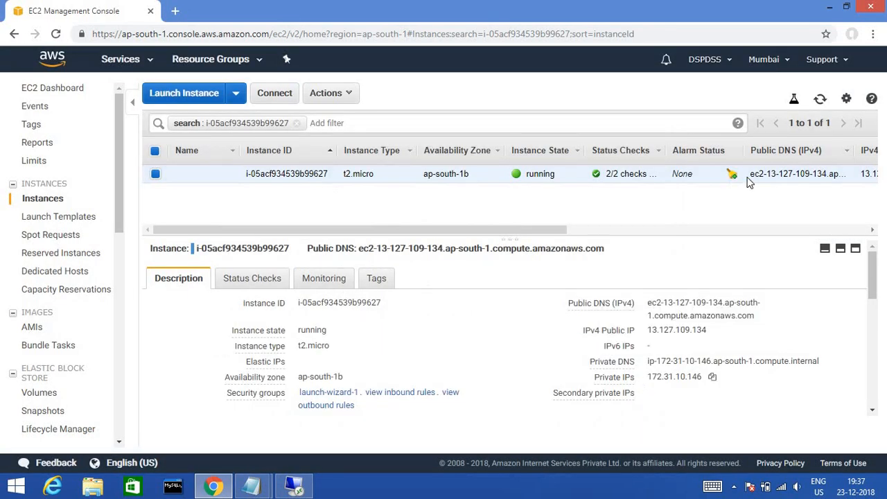